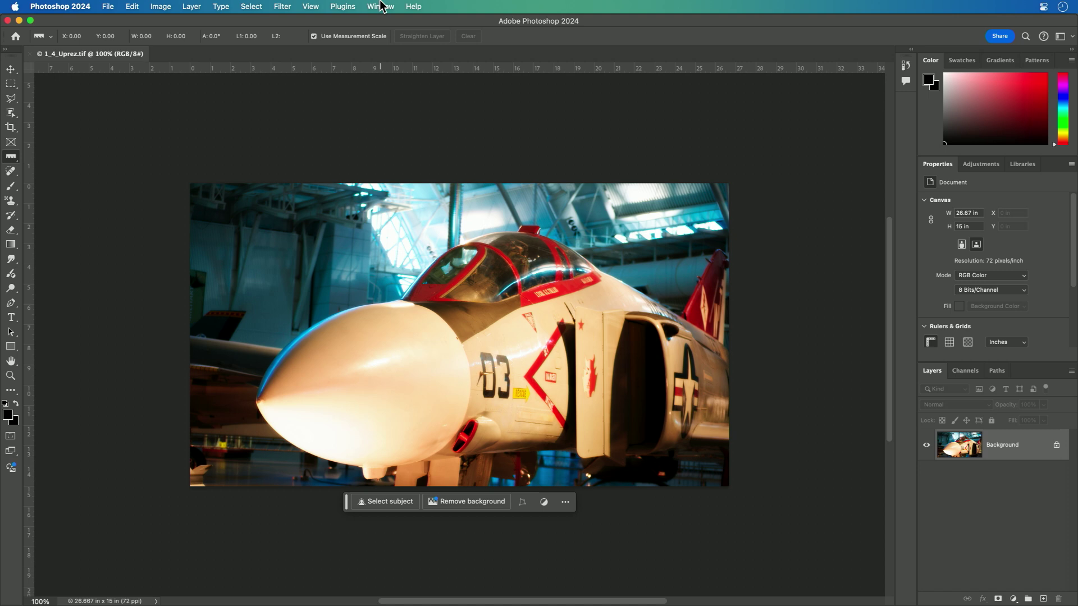
# - In Image Size, set resolution to 300 ppi with Resample on and width 17 in (5100 × 2869 px)
pyautogui.click(164, 7)
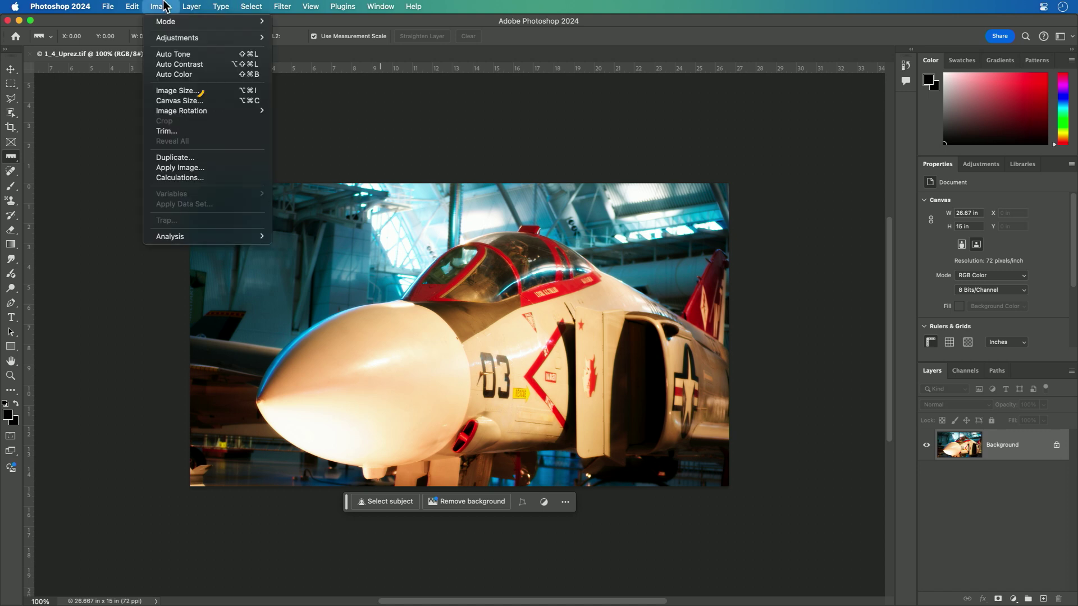
pyautogui.click(177, 91)
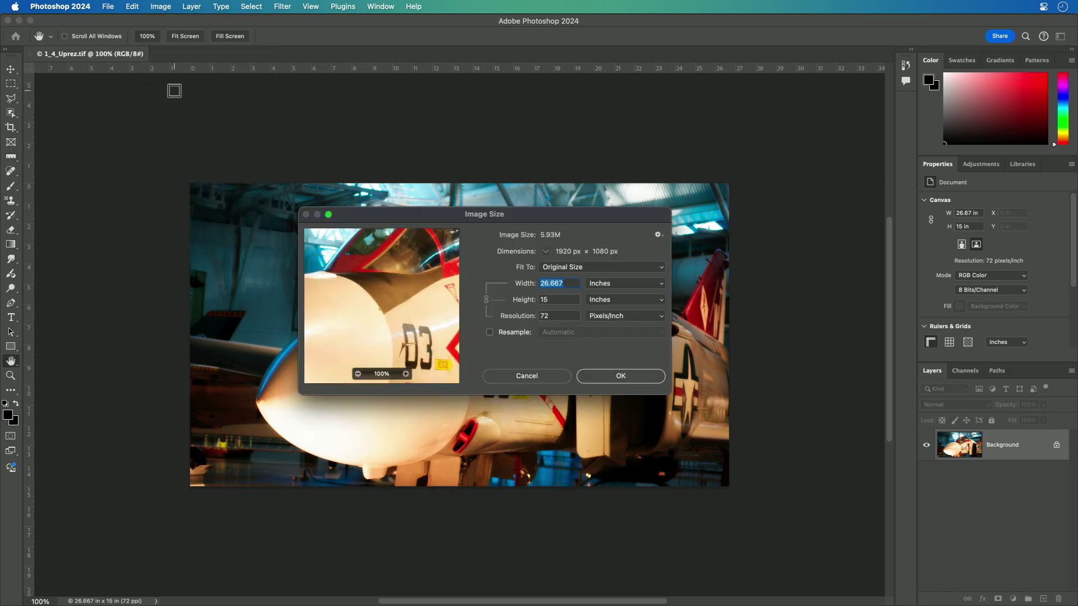
pyautogui.doubleClick(552, 314)
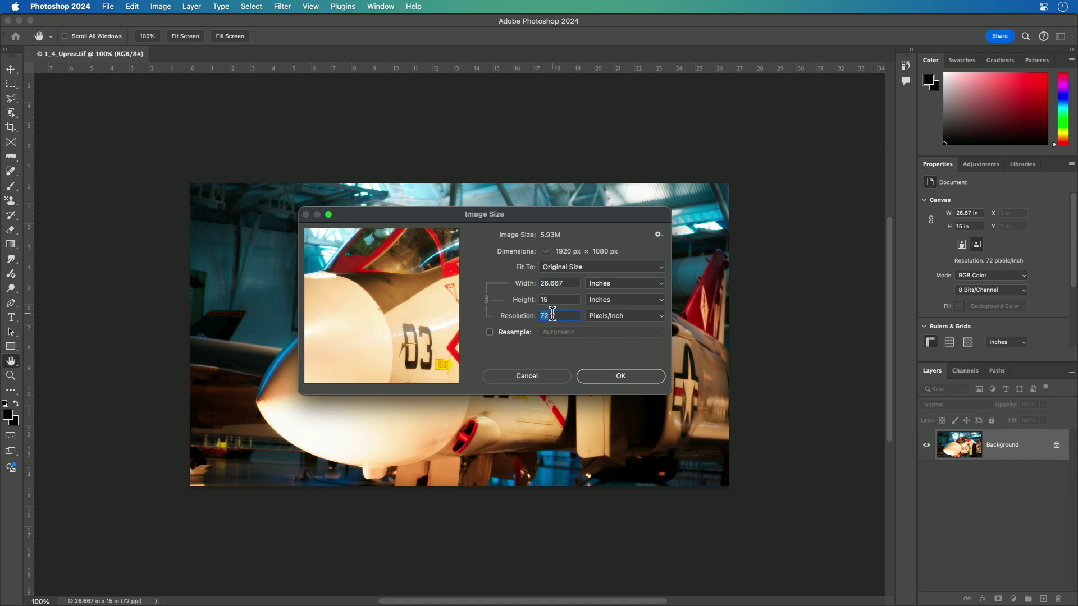
pyautogui.write('300')
pyautogui.click(490, 333)
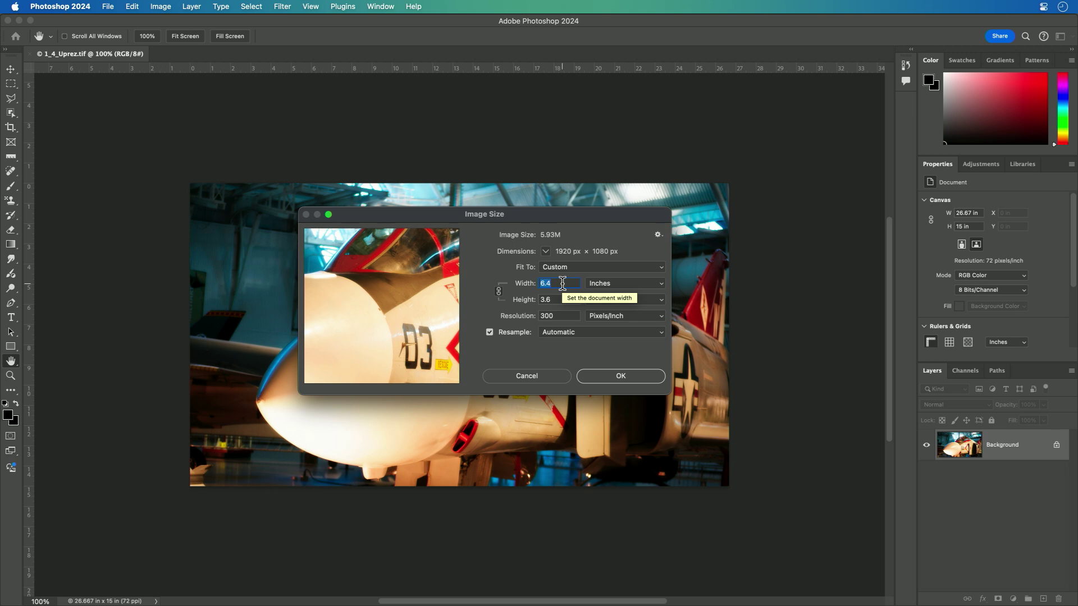
pyautogui.write('17')
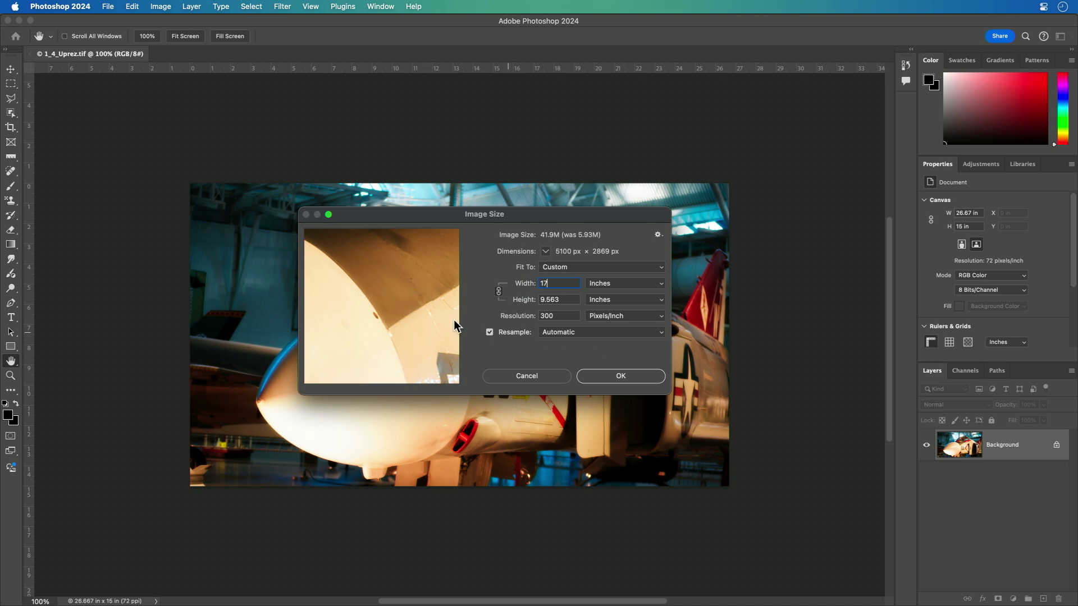
pyautogui.click(582, 339)
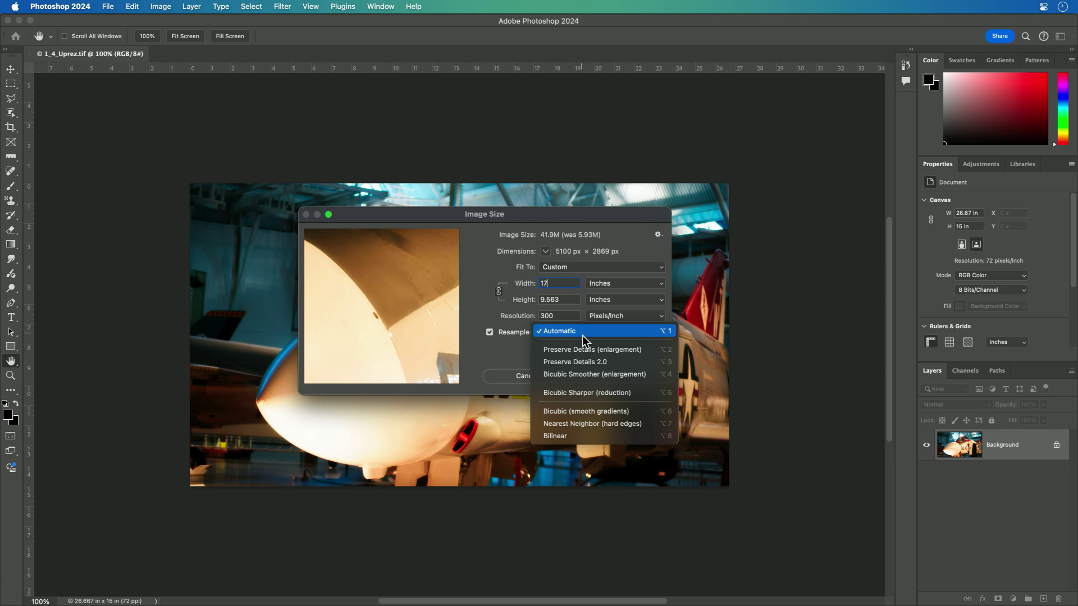
# - Keep Automatic resampling and pan the preview over the red-trimmed cockpit
pyautogui.click(583, 336)
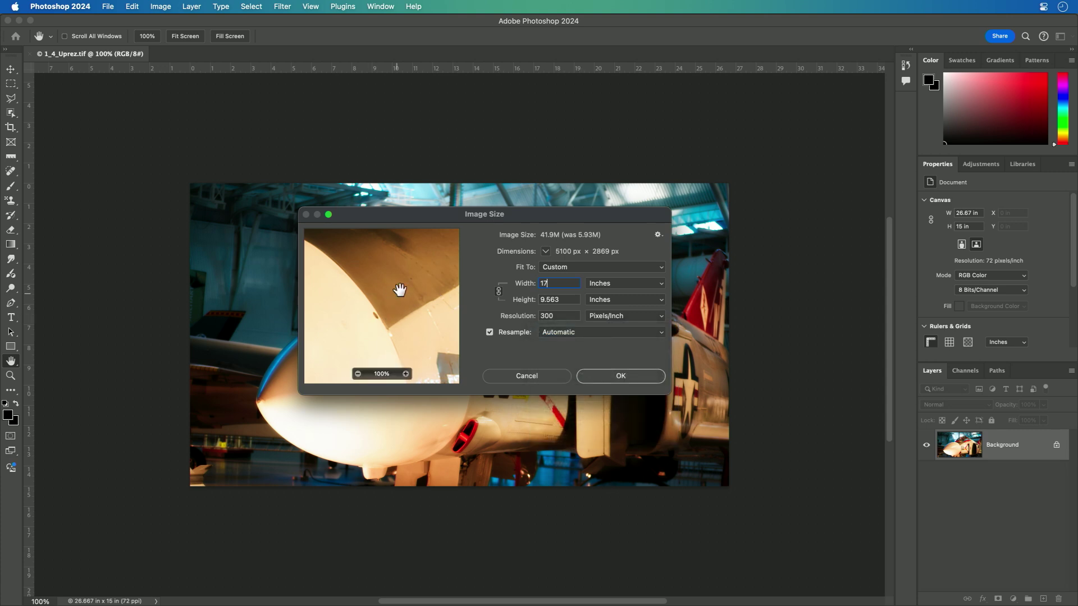
pyautogui.moveTo(400, 290); pyautogui.dragTo(418, 306)
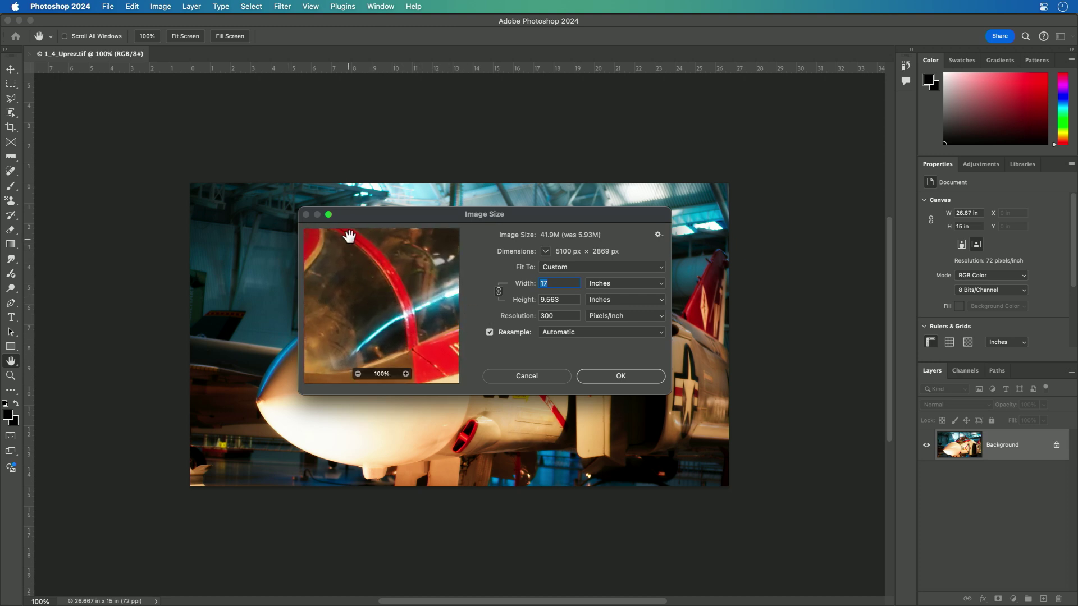
pyautogui.moveTo(343, 278); pyautogui.dragTo(379, 262)
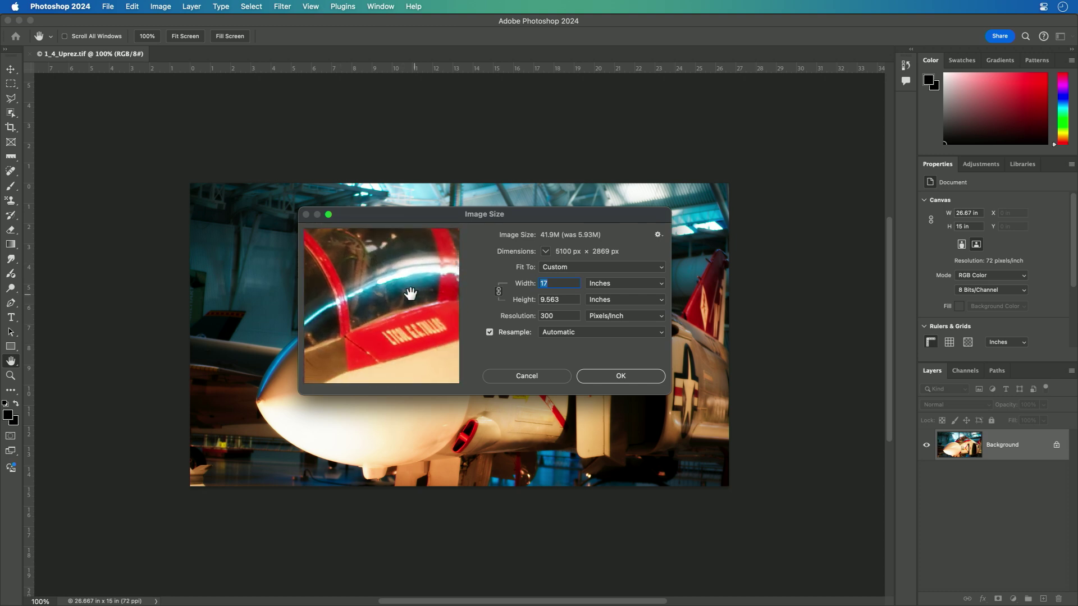
pyautogui.moveTo(410, 294); pyautogui.dragTo(395, 295)
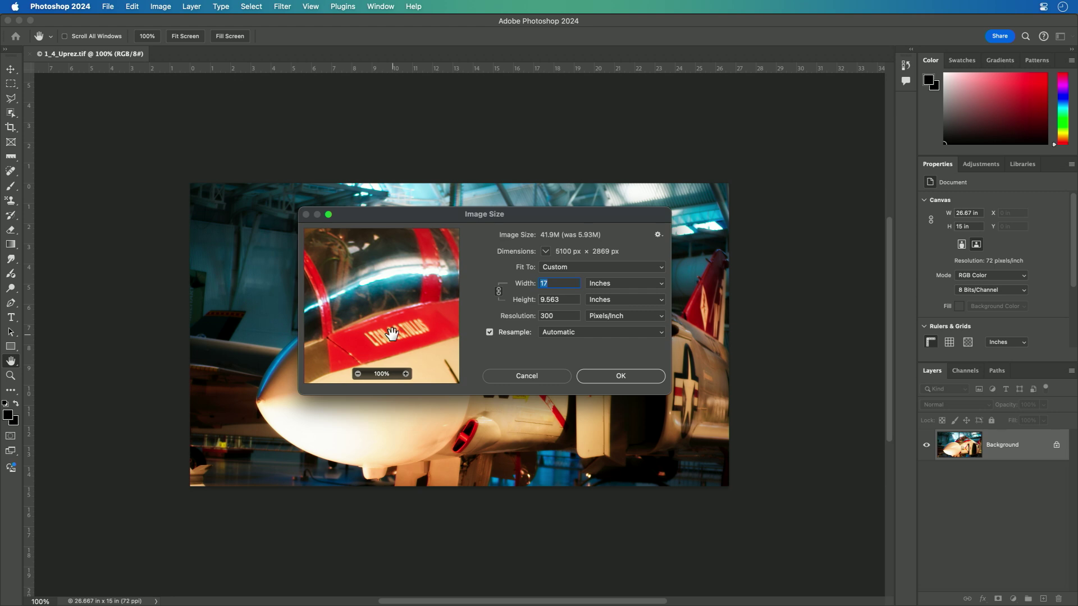
# - Switch resampling to Preserve Details (enlargement) at 0% noise reduction and inspect the fuselage
pyautogui.click(614, 335)
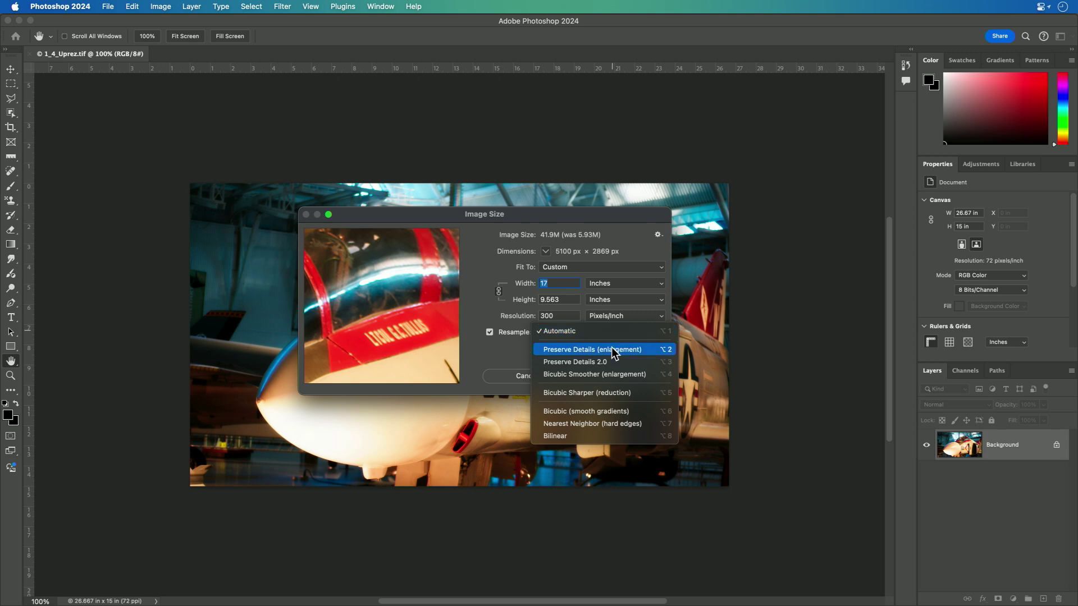
pyautogui.click(615, 353)
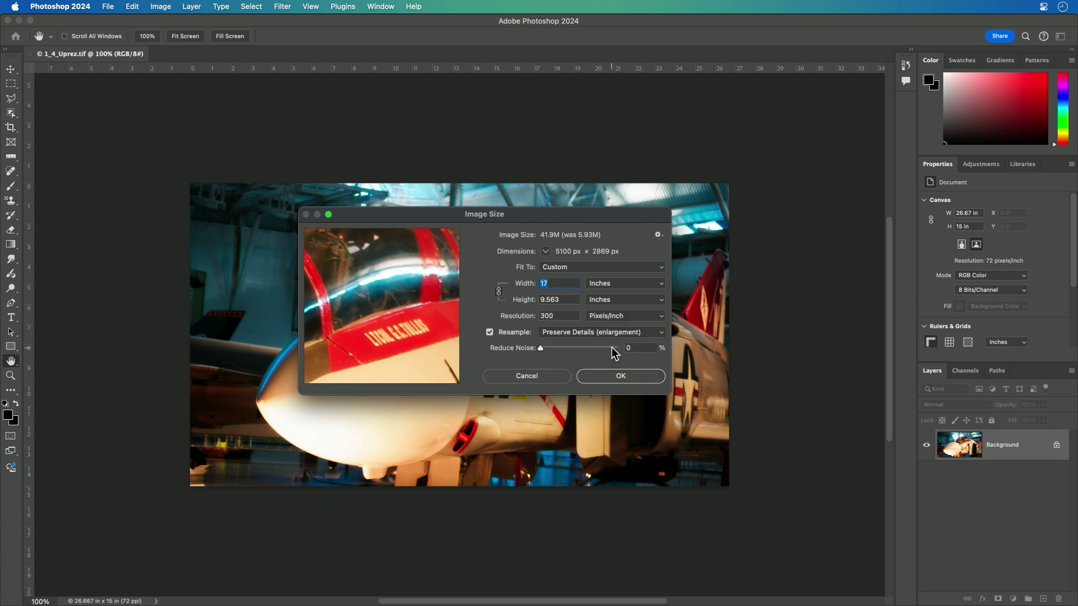
pyautogui.moveTo(326, 321)
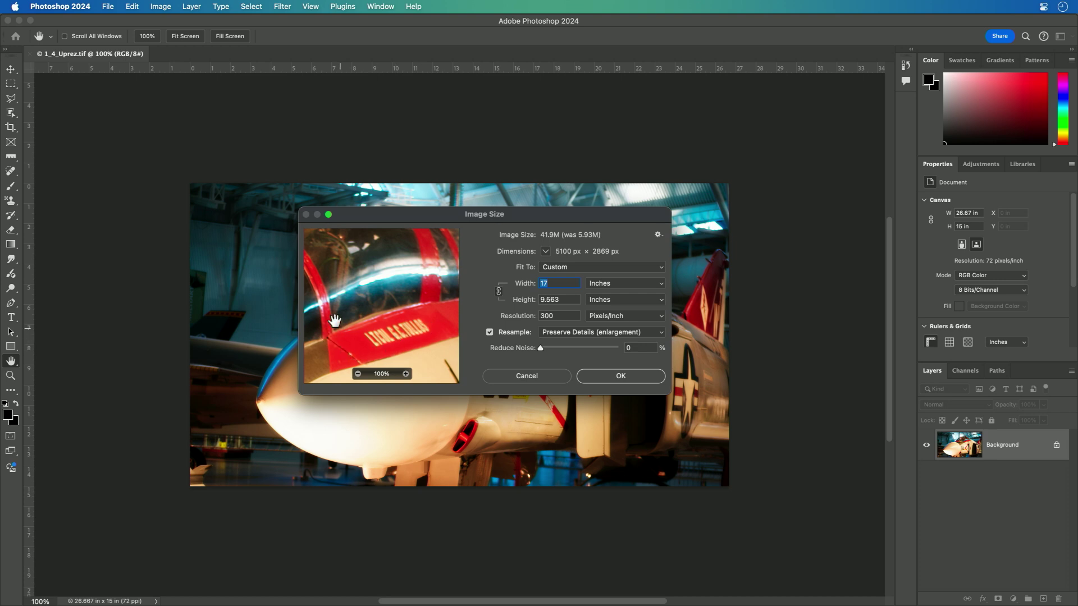
pyautogui.moveTo(349, 325); pyautogui.dragTo(416, 278)
pyautogui.moveTo(385, 324); pyautogui.dragTo(426, 274)
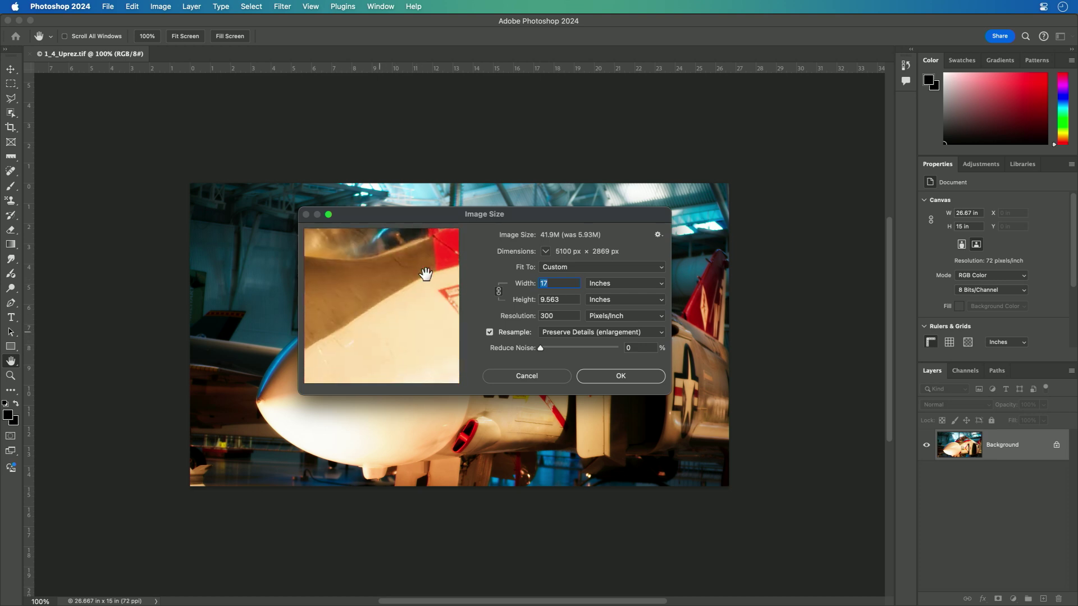
pyautogui.moveTo(368, 301); pyautogui.dragTo(440, 329)
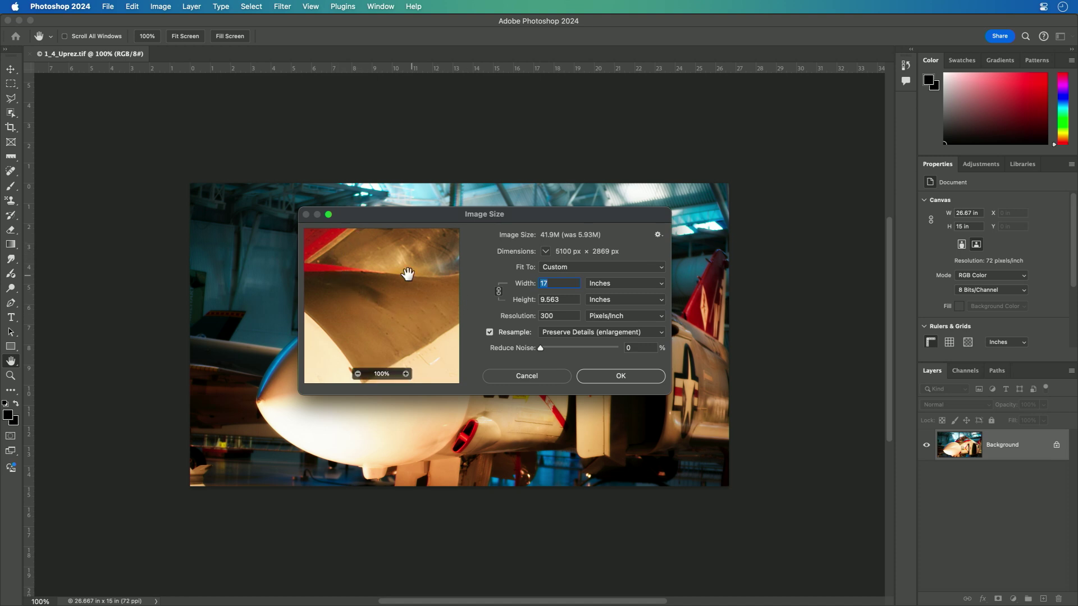
pyautogui.click(625, 337)
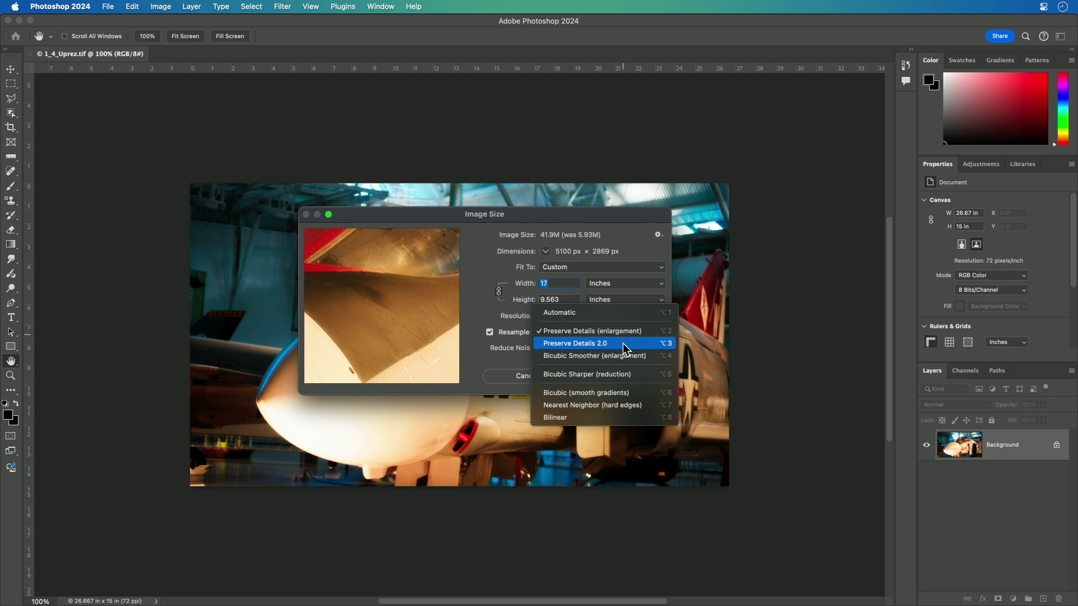
# - Compare canopy detail under Preserve Details 2.0 and Bicubic Smoother (enlargement) resampling
pyautogui.click(622, 342)
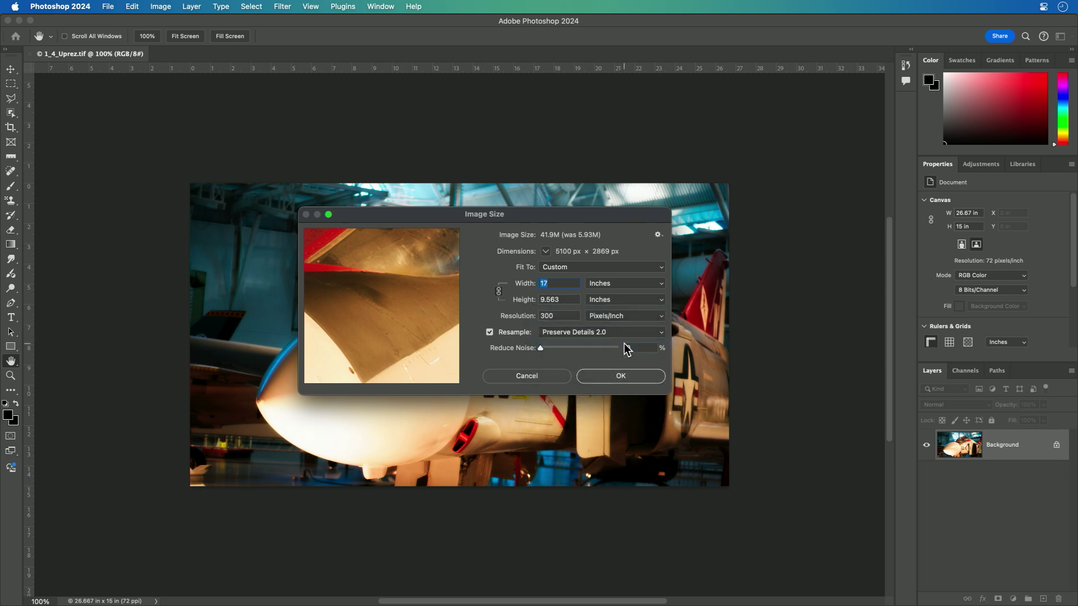
pyautogui.moveTo(378, 267); pyautogui.dragTo(343, 355)
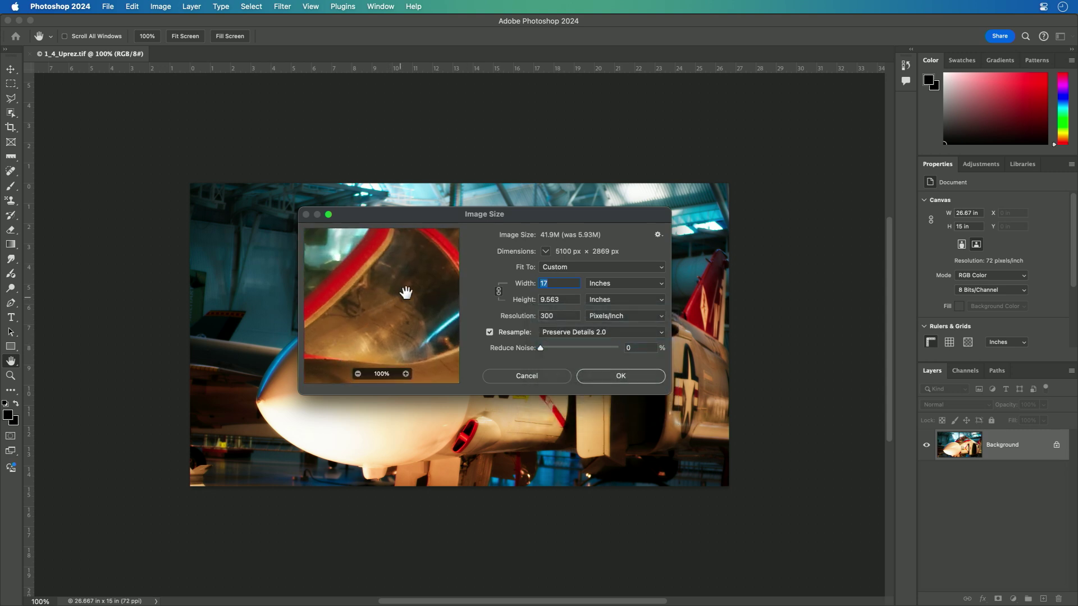
pyautogui.moveTo(413, 287); pyautogui.dragTo(359, 289)
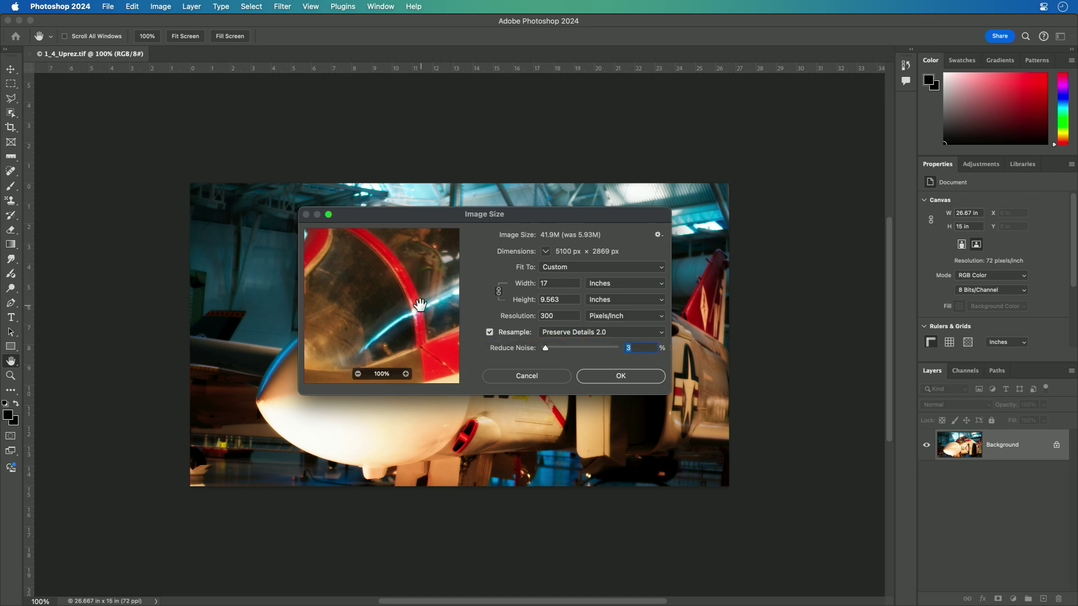
pyautogui.click(561, 332)
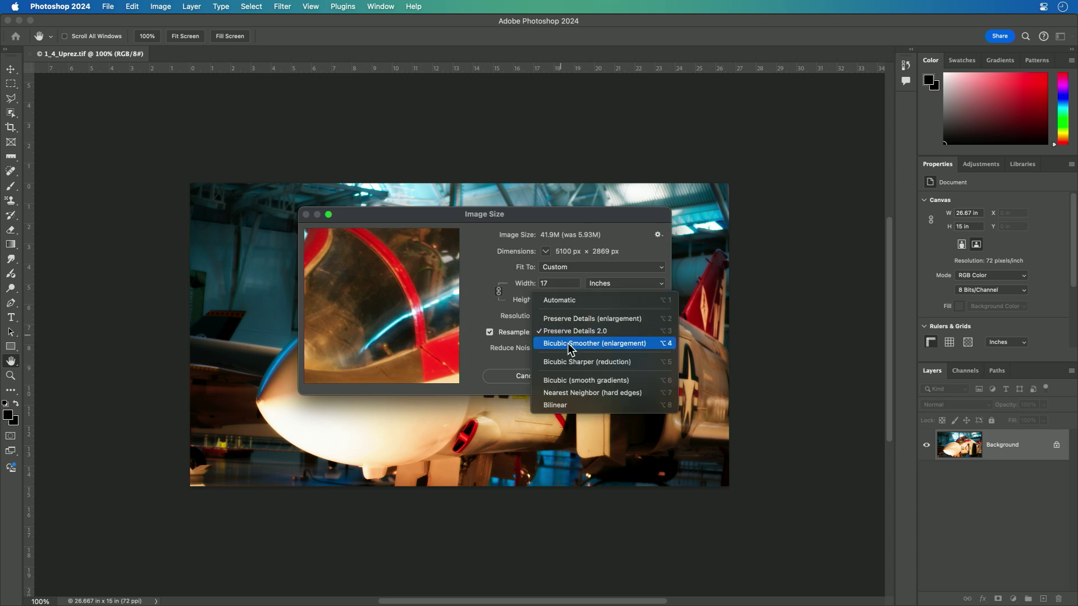
pyautogui.click(570, 344)
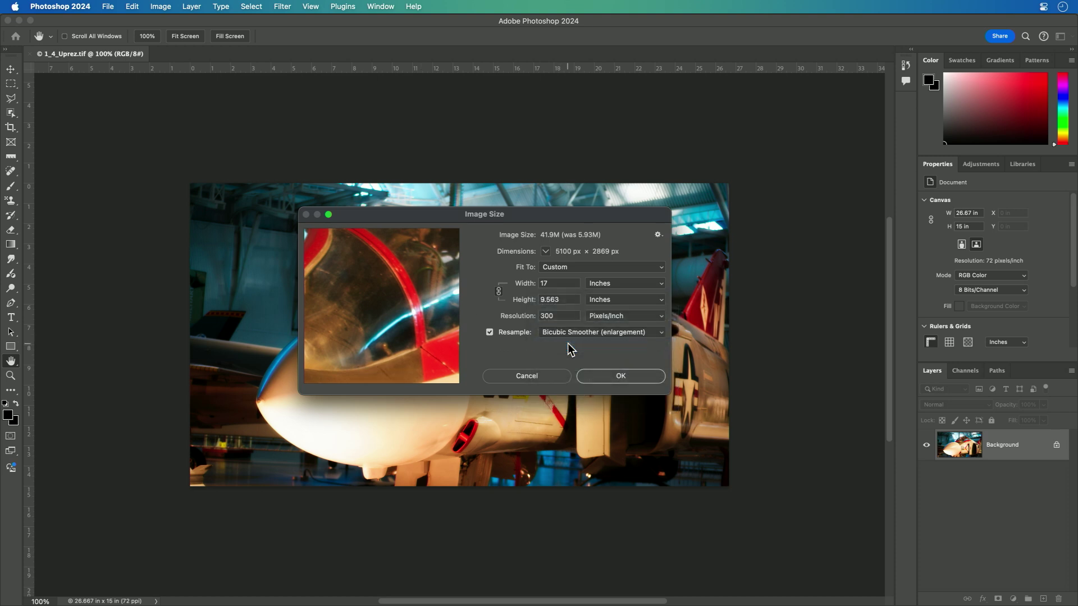
pyautogui.moveTo(433, 269); pyautogui.dragTo(410, 305)
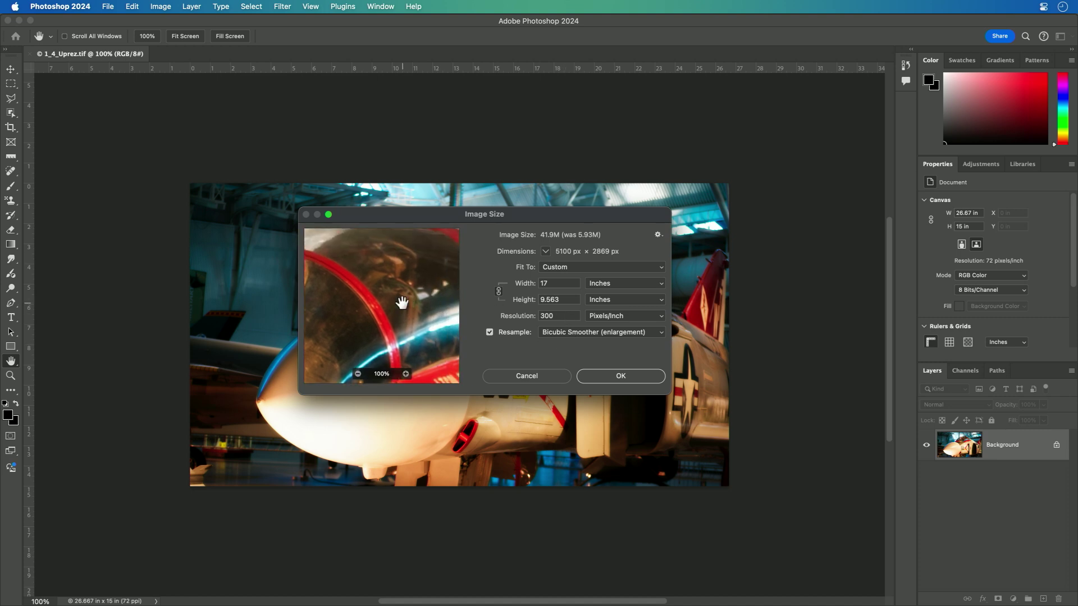
# - Settle on Preserve Details 2.0 with 3% noise reduction and apply the 17 in, 300 ppi resize
pyautogui.click(583, 335)
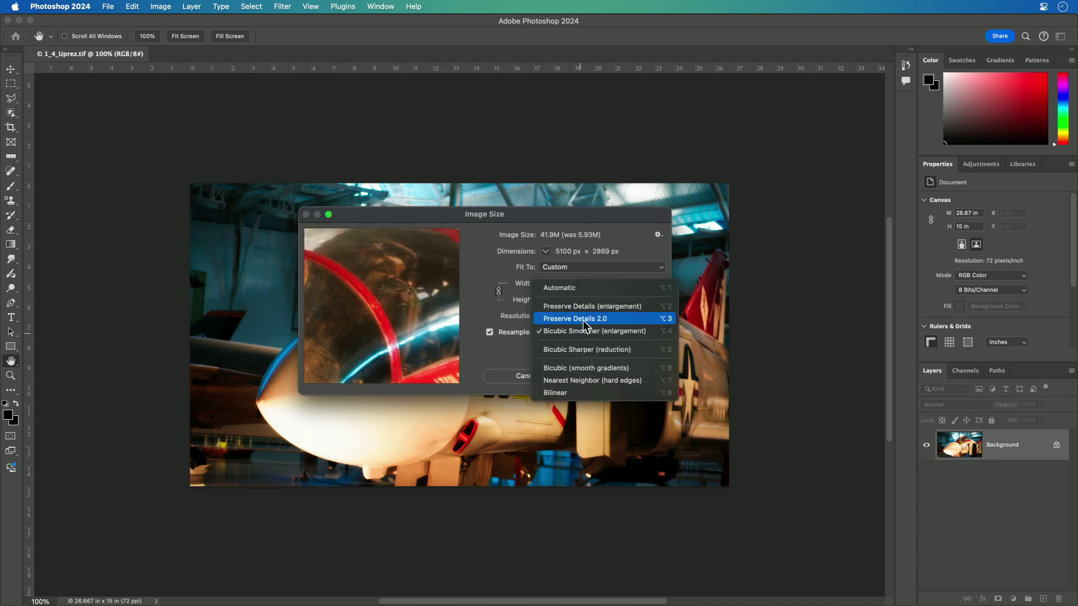
pyautogui.click(583, 318)
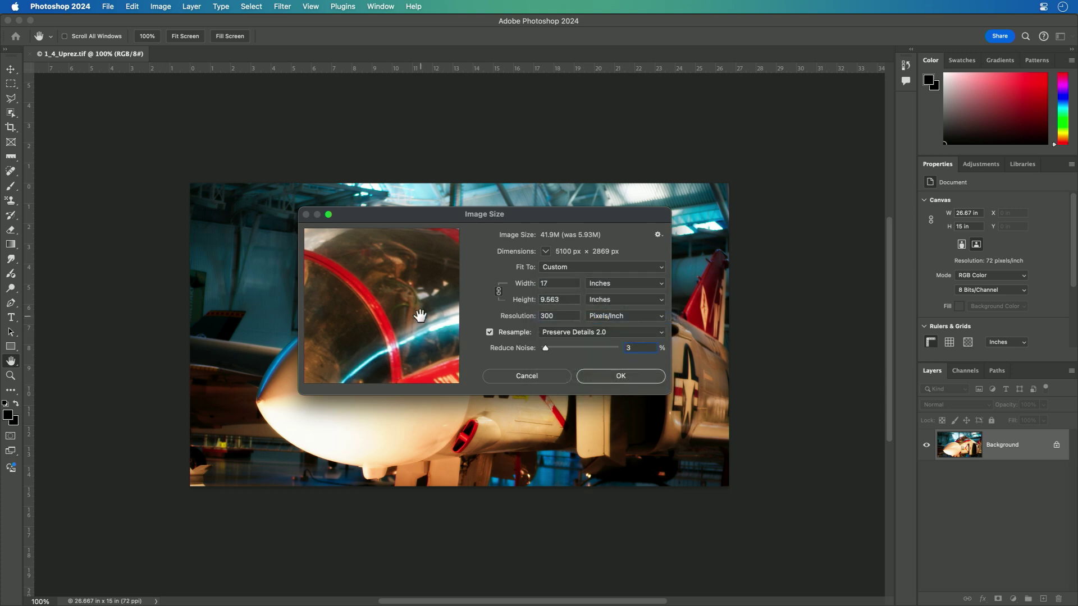
pyautogui.moveTo(423, 318); pyautogui.dragTo(413, 306)
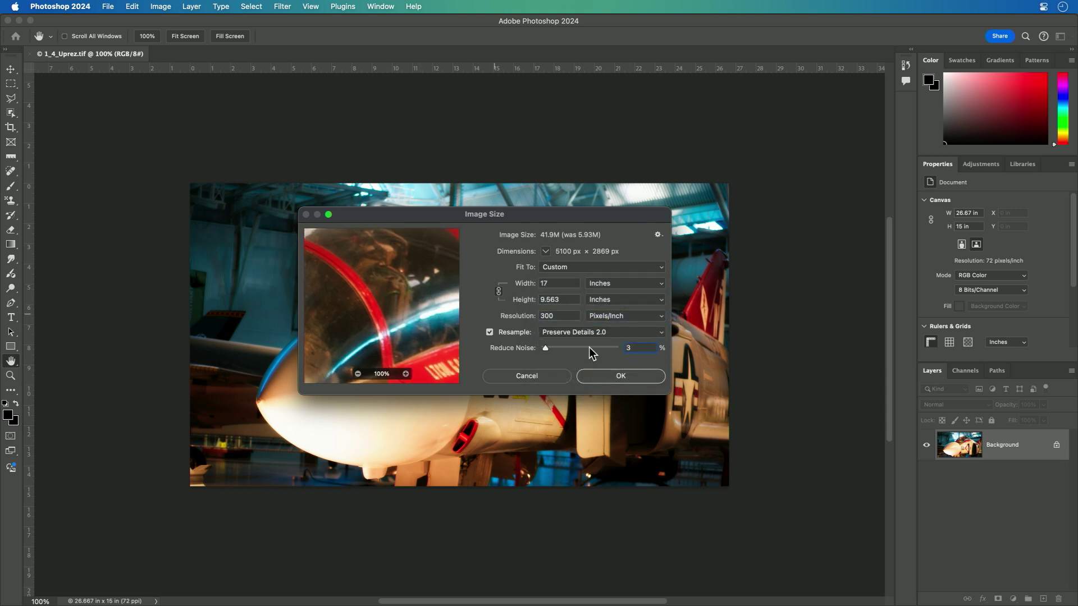
pyautogui.click(621, 377)
# - Inspect the enlarged 300 ppi jet photo up close, then start Save a Copy
pyautogui.press('i')
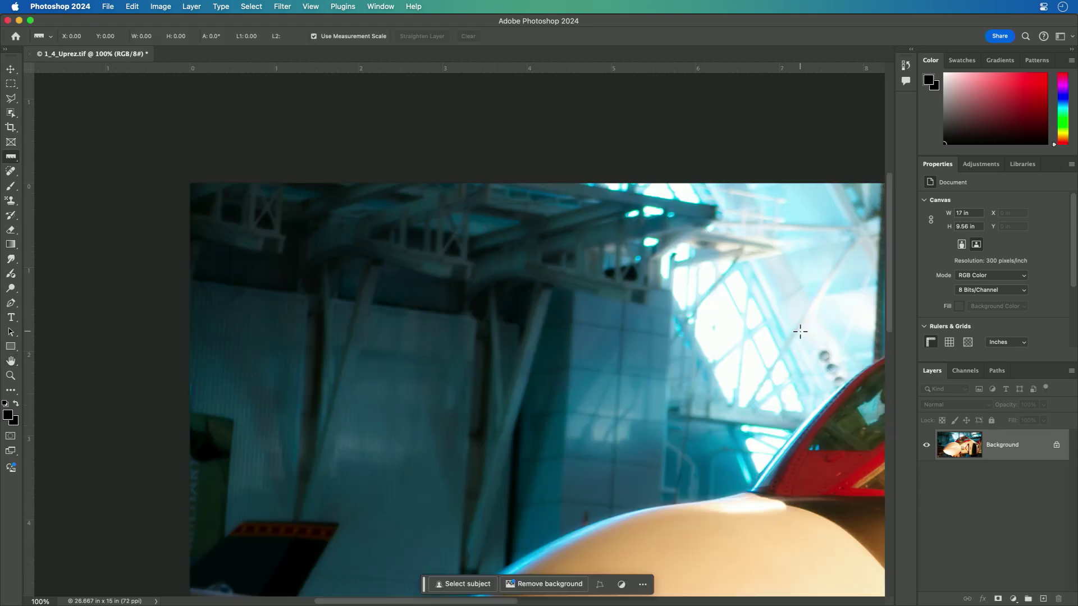
pyautogui.hscroll(5, 754, 384)
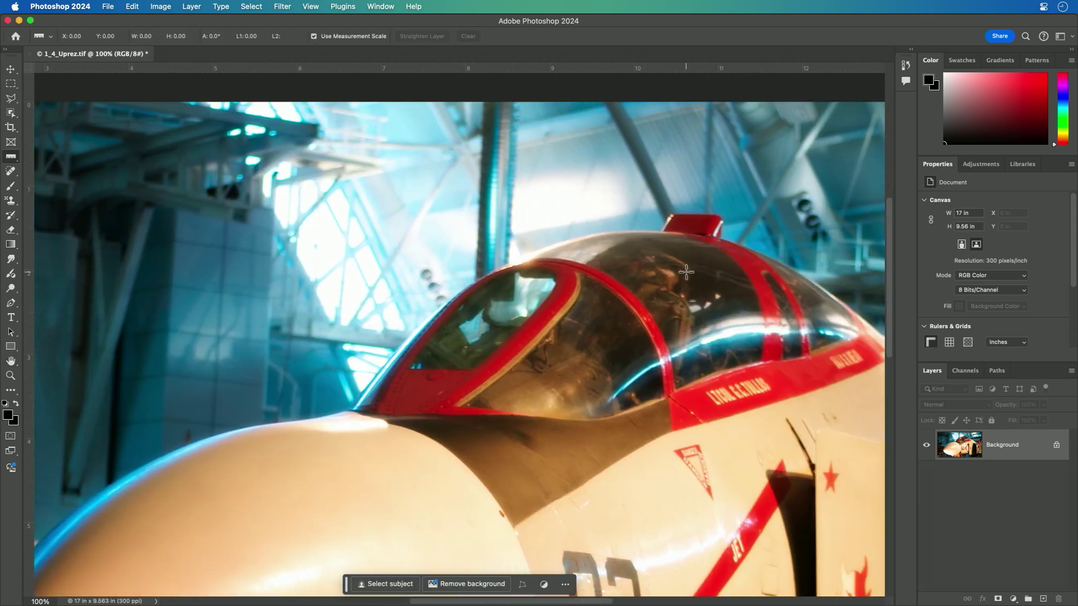
pyautogui.hscroll(10, 686, 272)
pyautogui.scroll(-3, 686, 272)
pyautogui.scroll(-7, 686, 272)
pyautogui.hscroll(2, 686, 273)
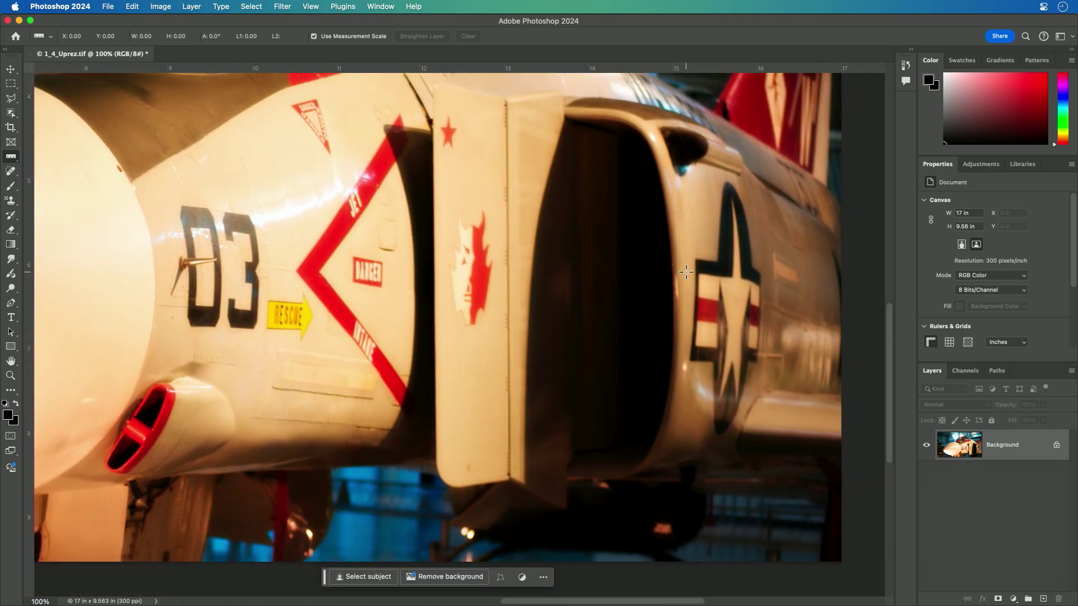
pyautogui.scroll(7, 373, 238)
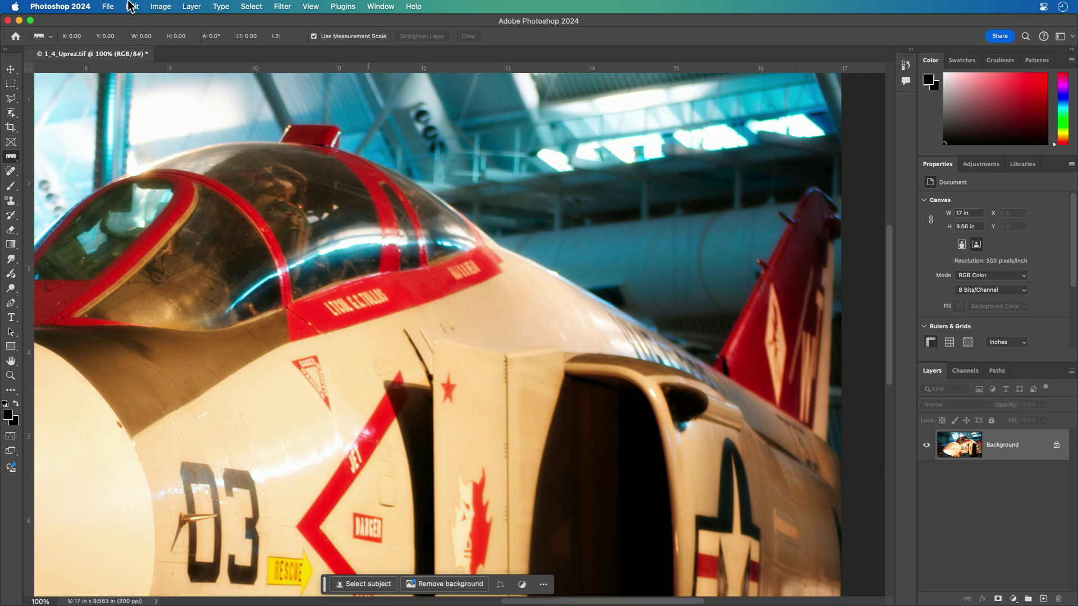
pyautogui.click(109, 6)
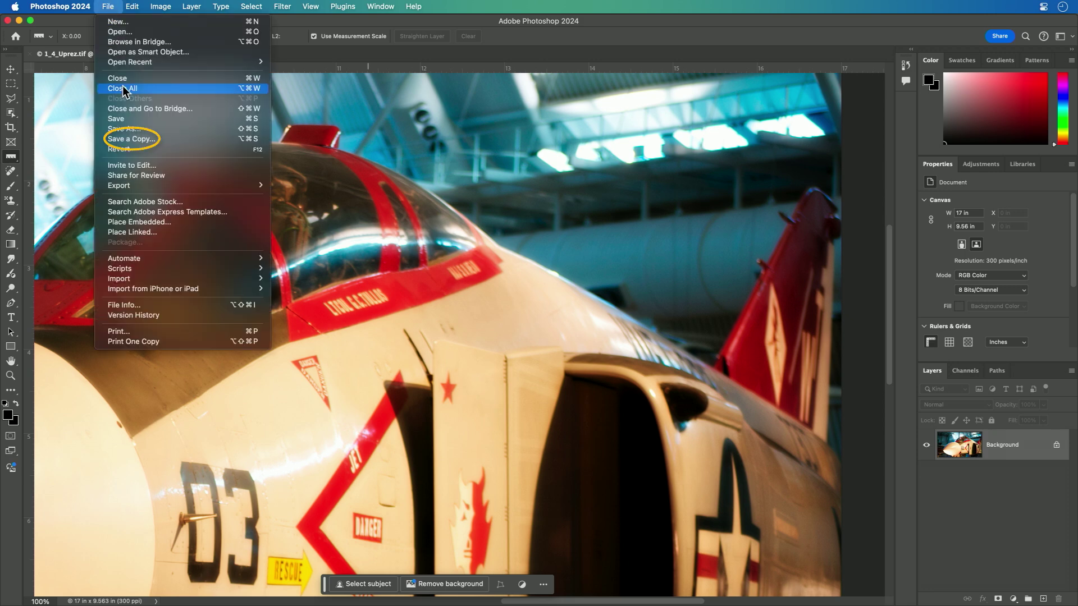
pyautogui.click(128, 141)
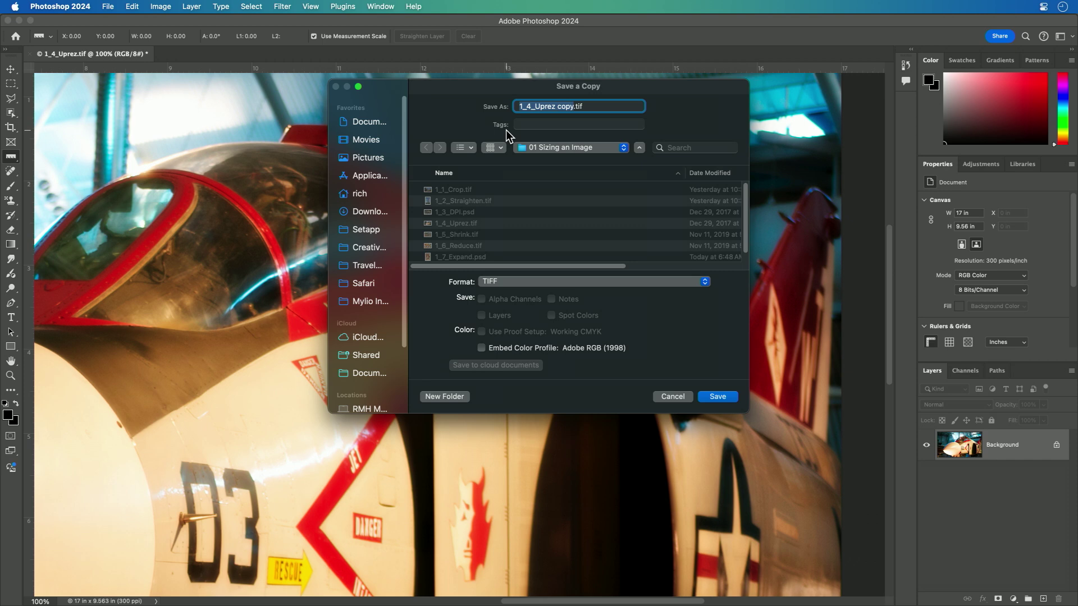
# - Save 1_4_Uprez copy.tif as a TIFF, then revert the original to 26.667 × 15 in at 72 ppi
pyautogui.press('Return')
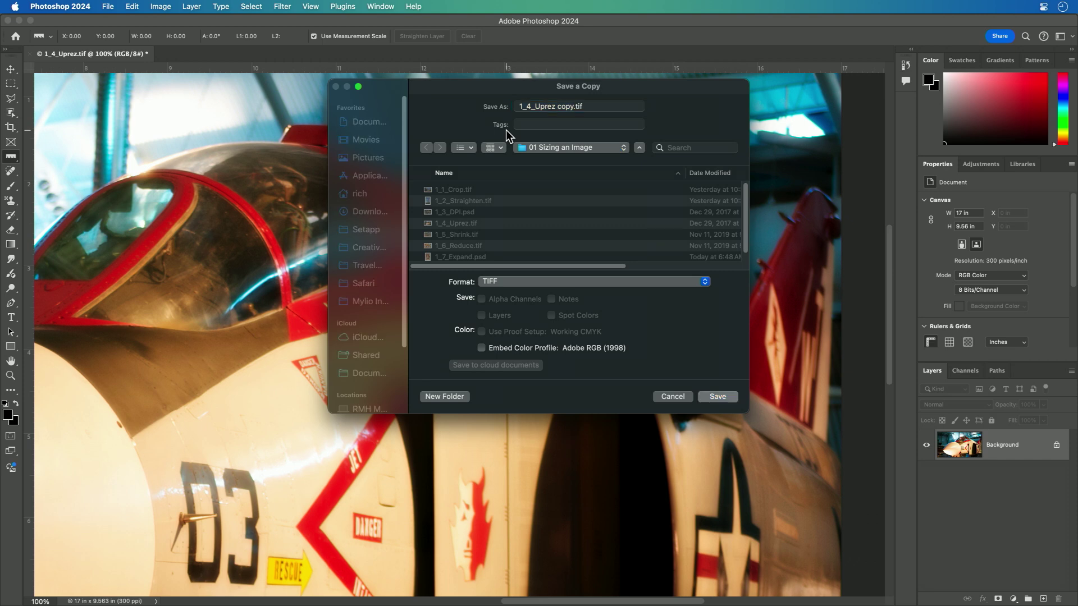
pyautogui.click(681, 242)
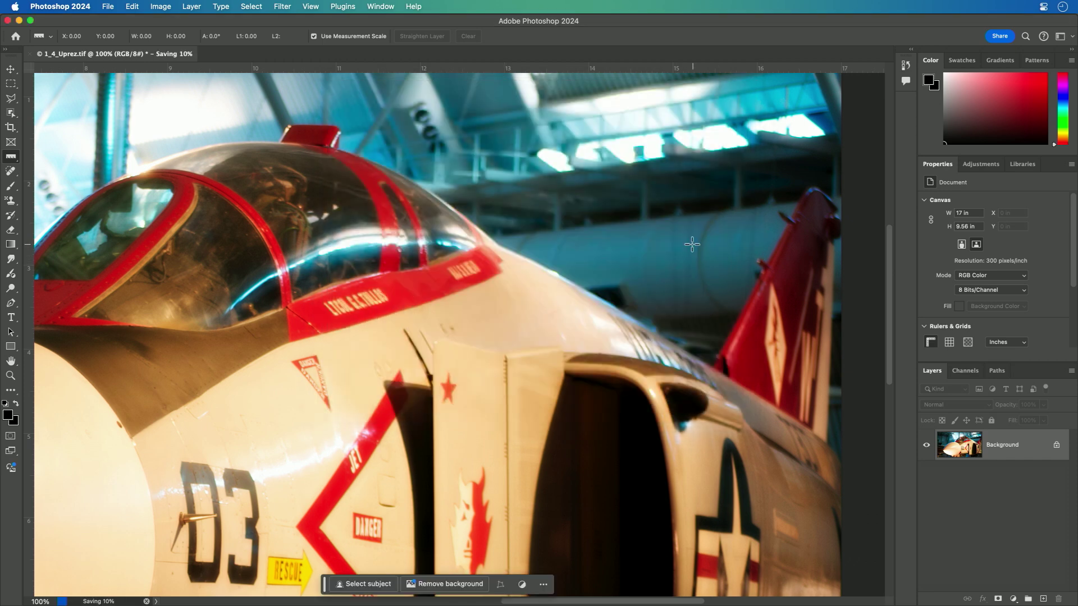
pyautogui.click(114, 6)
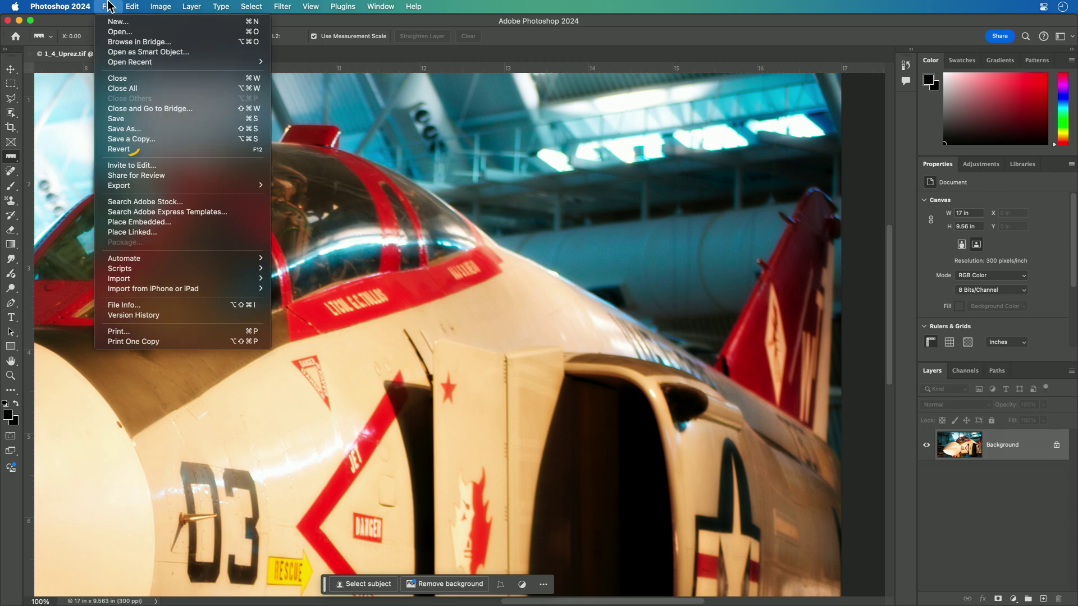
pyautogui.click(119, 149)
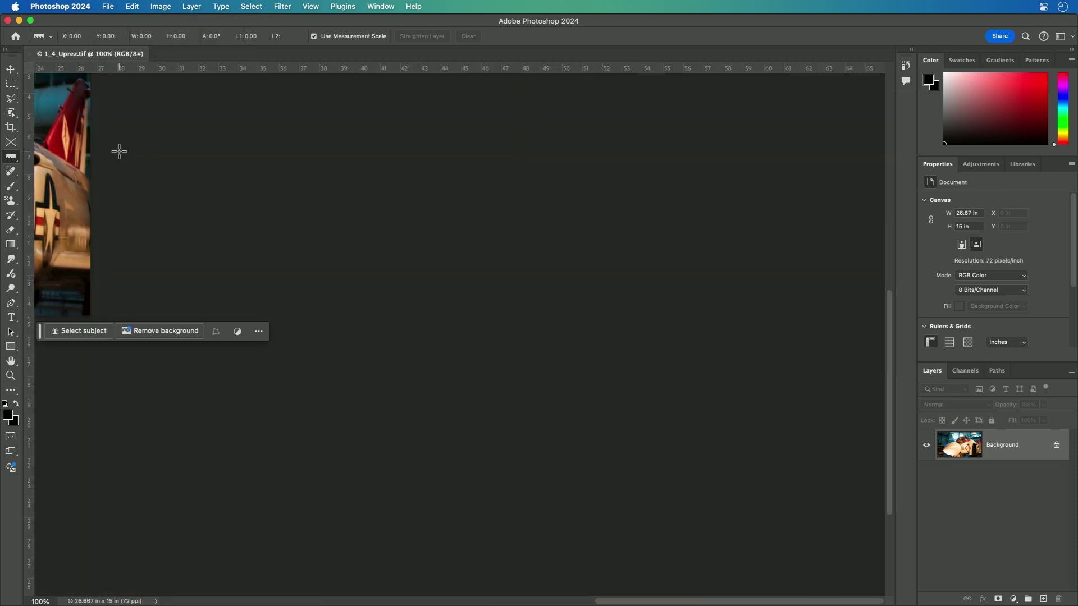
pyautogui.press('super+0')
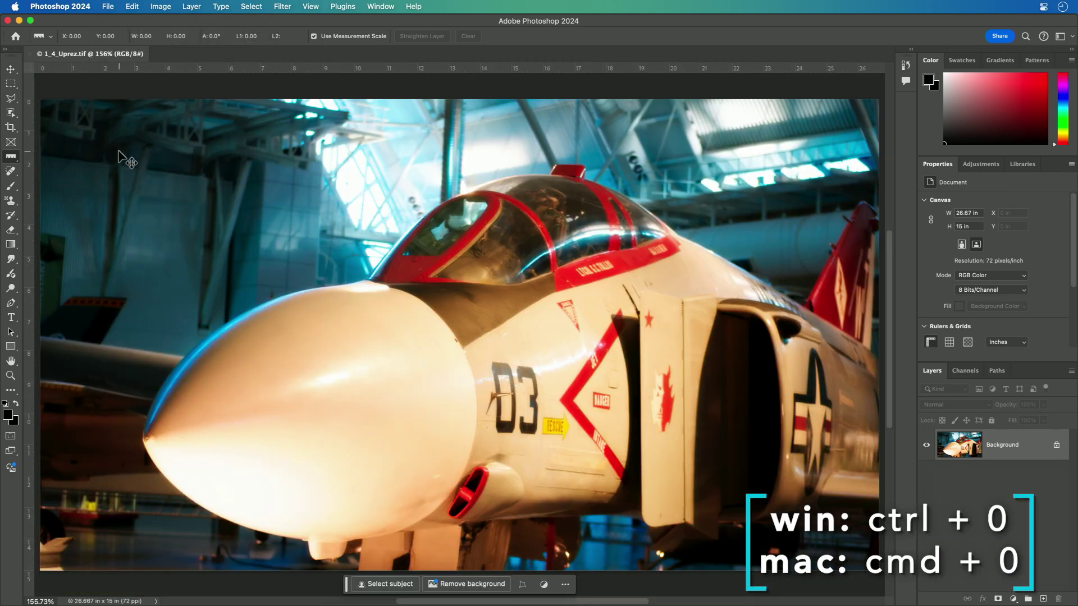
pyautogui.click(281, 6)
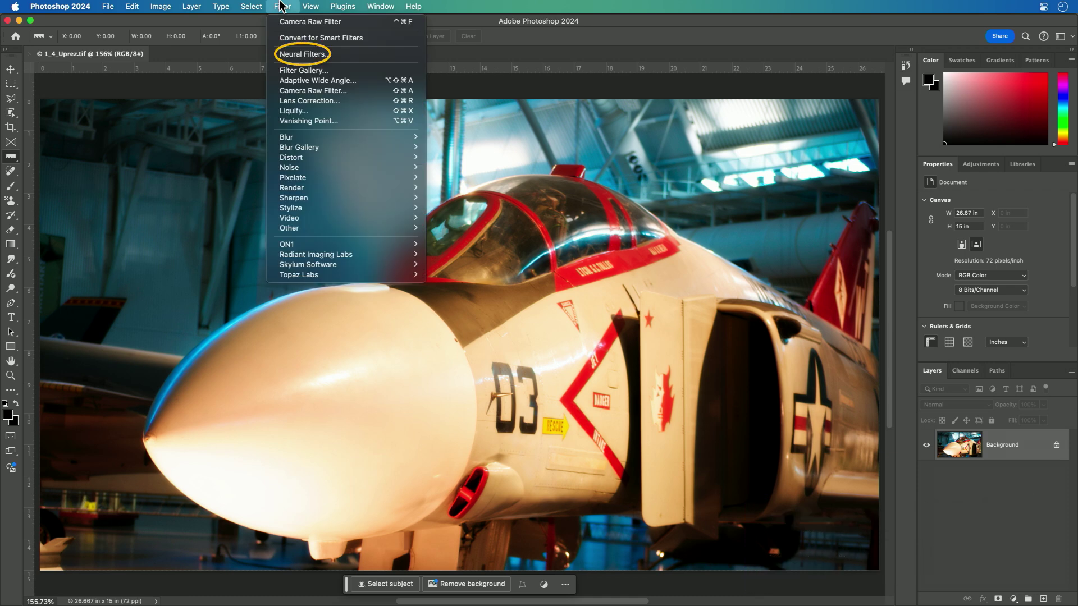
# - Run Neural Filters Super Zoom at 3x with noise reduction 2 and sharpen 5 into a new document
pyautogui.click(304, 54)
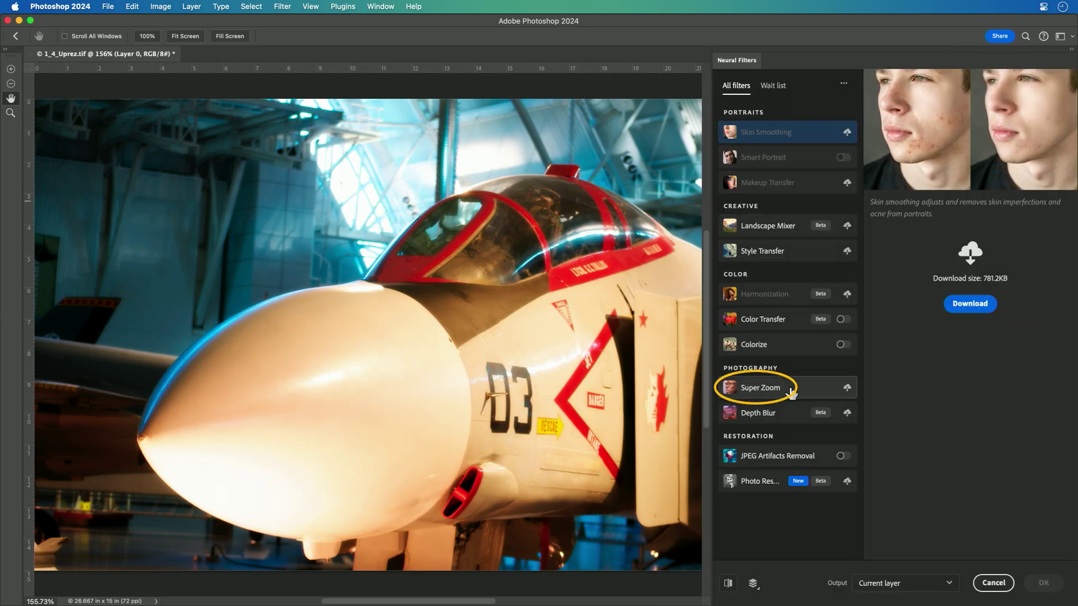
pyautogui.click(847, 388)
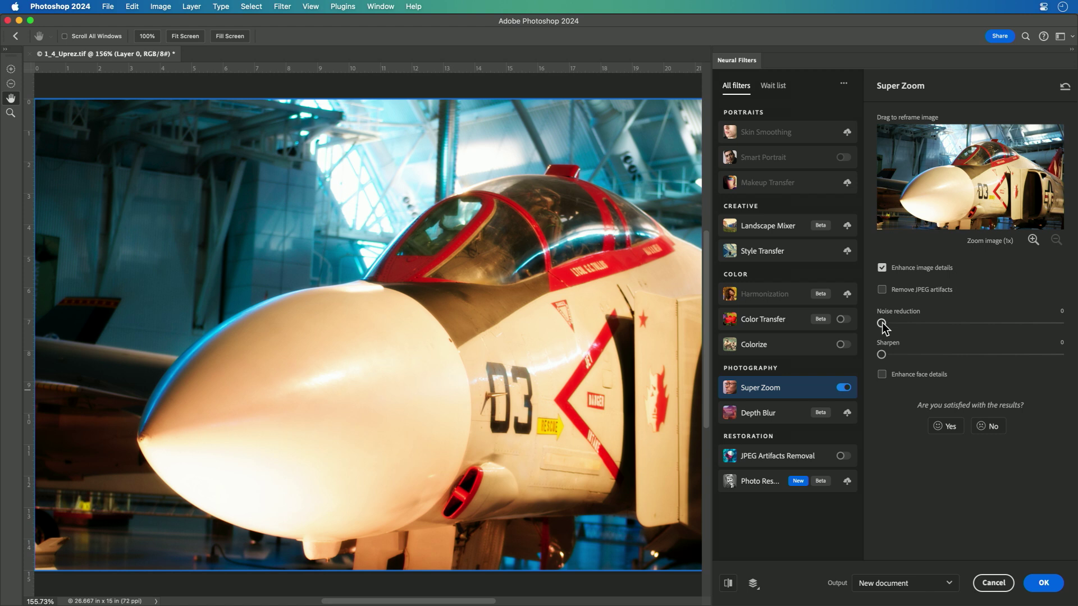
pyautogui.moveTo(887, 325); pyautogui.dragTo(908, 361)
pyautogui.click(1033, 241)
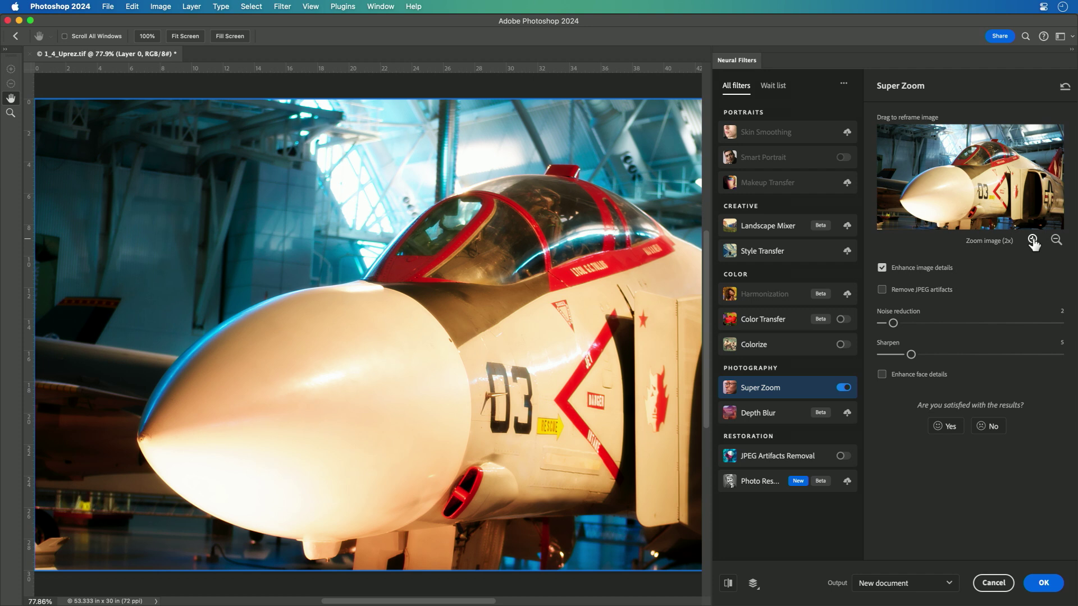
pyautogui.click(1034, 240)
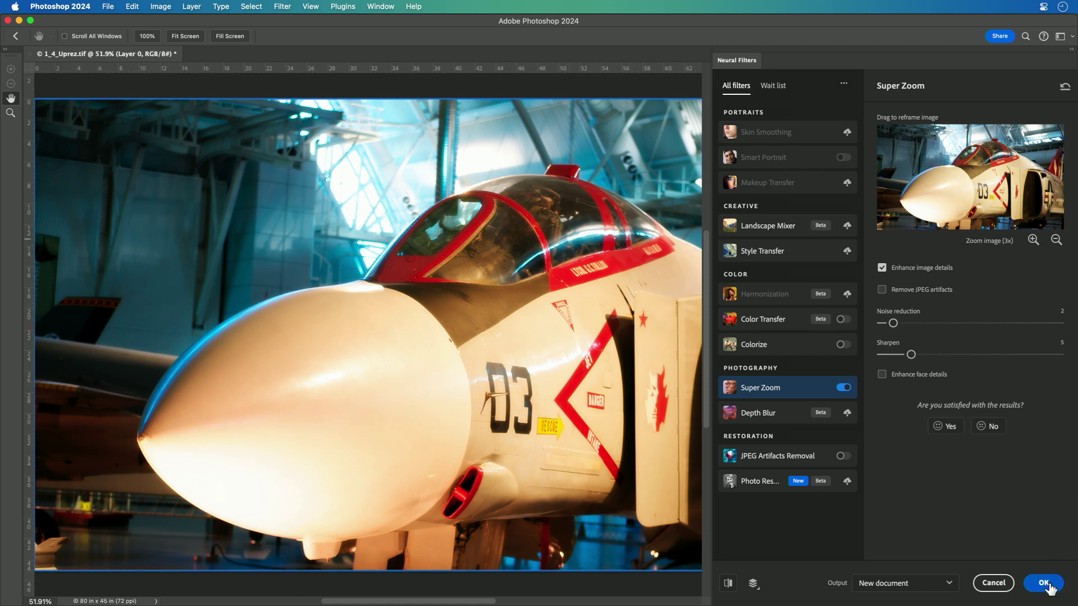
pyautogui.click(1045, 584)
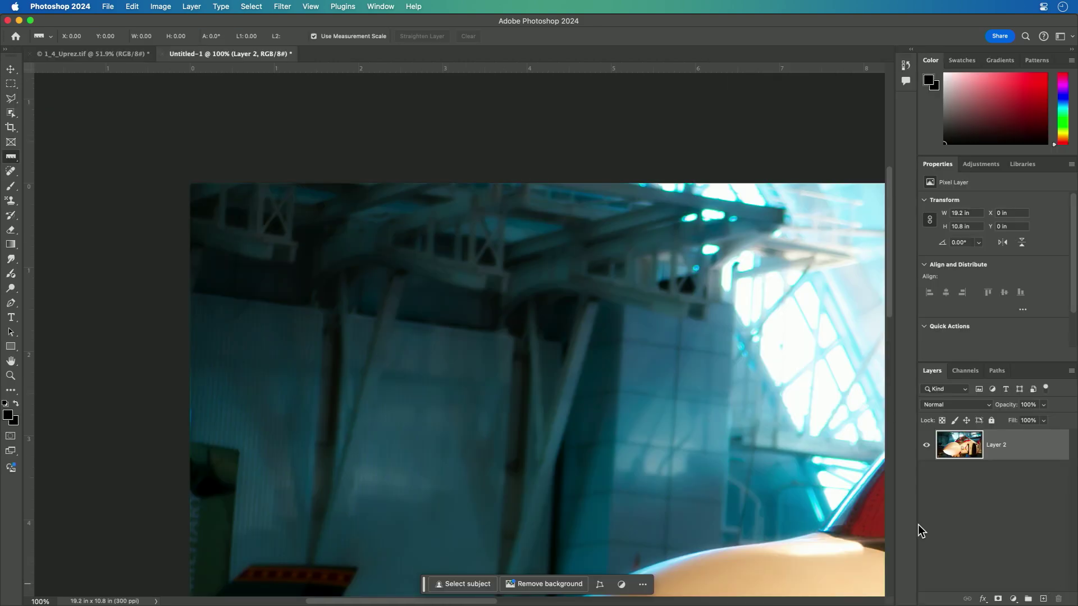
# - Scroll around the 19.2 × 10.8 in Super Zoom Untitled-1 document, then bring up the Open dialog
pyautogui.scroll(-10, 693, 434)
pyautogui.hscroll(4, 694, 434)
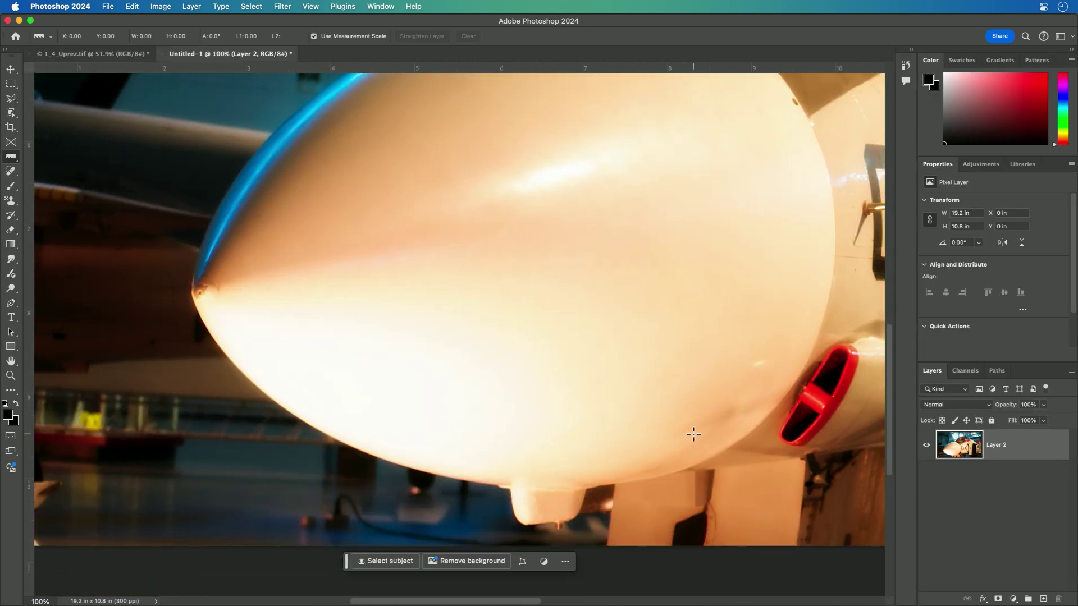
pyautogui.scroll(10, 694, 434)
pyautogui.hscroll(6, 693, 434)
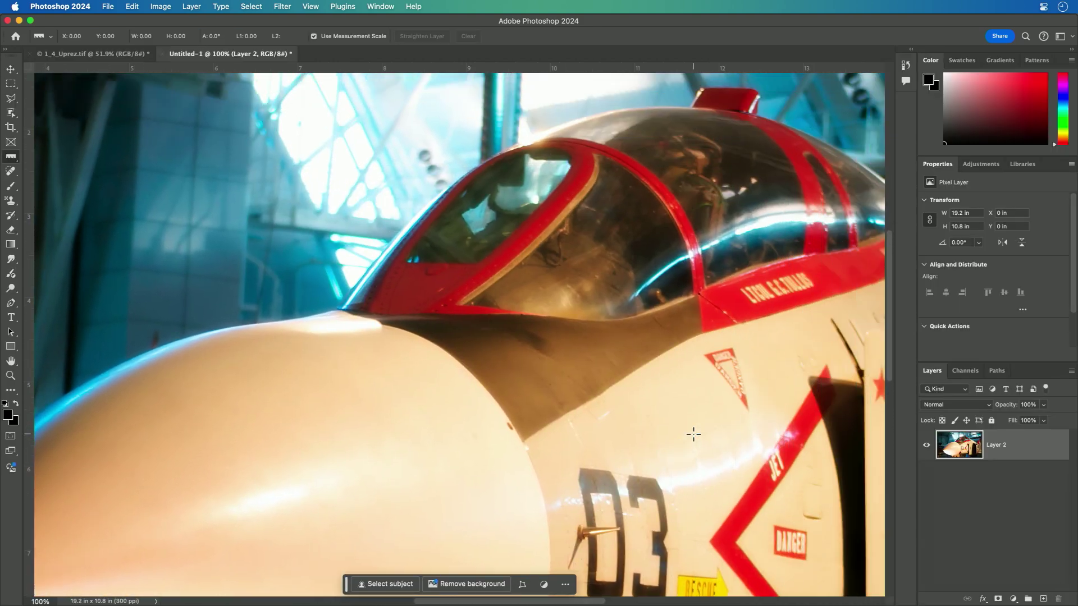
pyautogui.hscroll(6, 693, 434)
pyautogui.scroll(3, 693, 434)
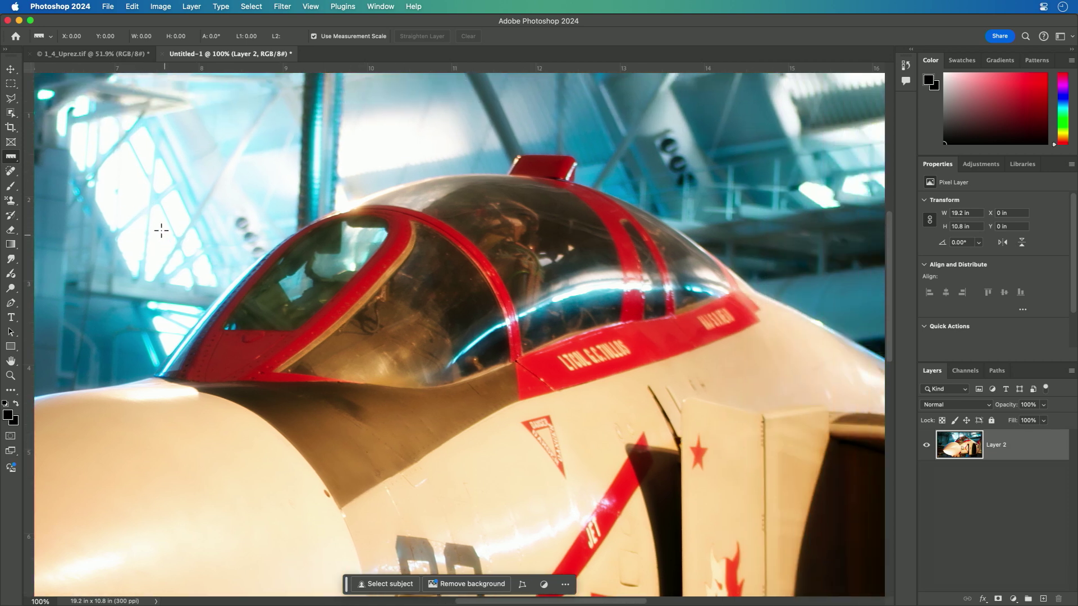
pyautogui.hscroll(-4, 170, 190)
pyautogui.scroll(1, 170, 190)
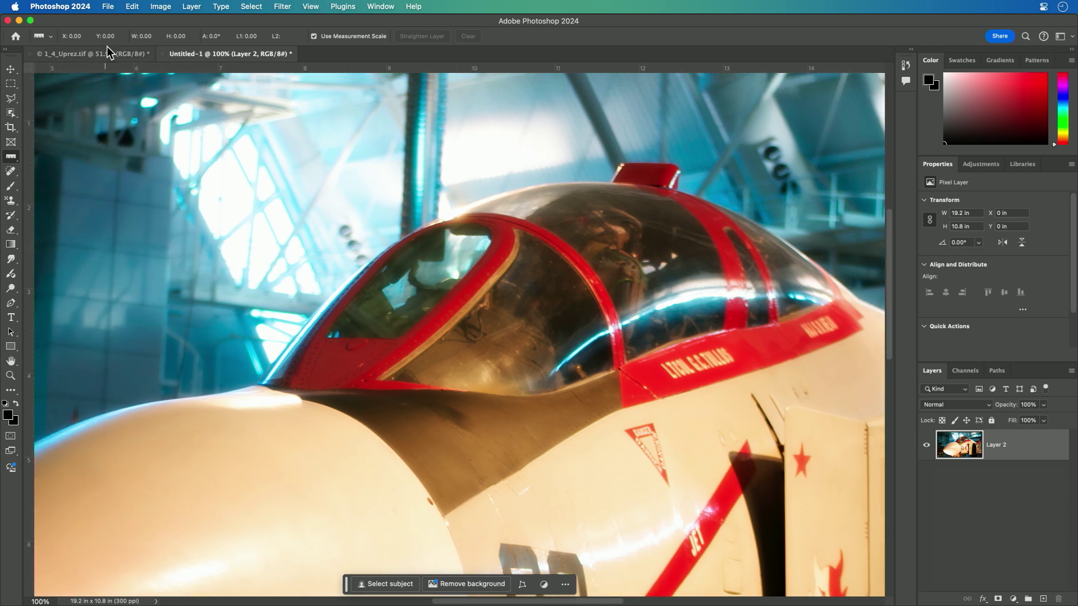
pyautogui.press('super+o')
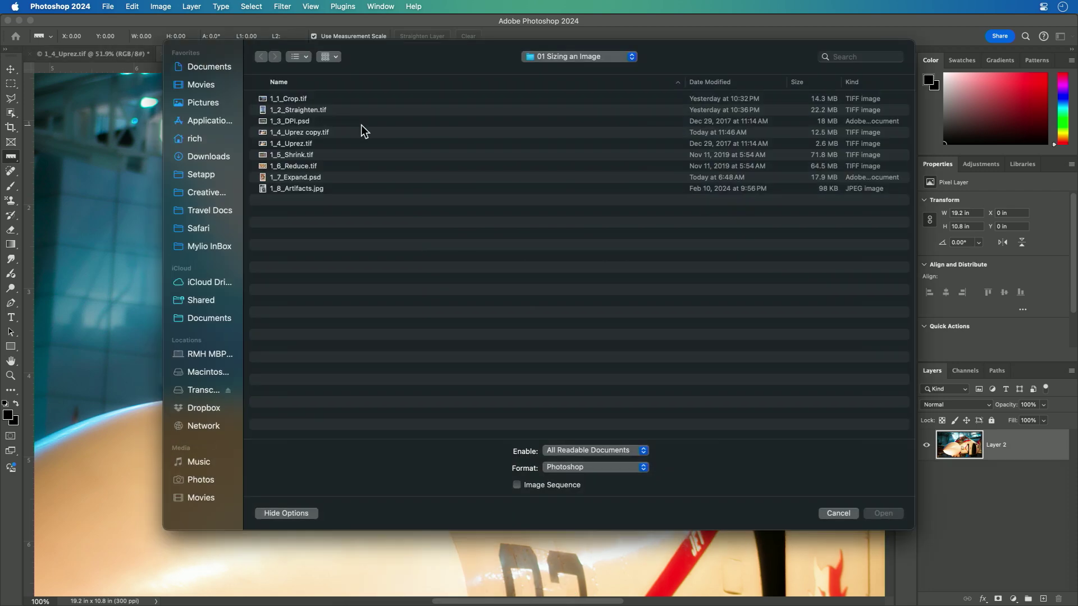
# - Open 1_4_Uprez copy.tif without colour management and zoom in on it
pyautogui.click(323, 135)
pyautogui.doubleClick(323, 135)
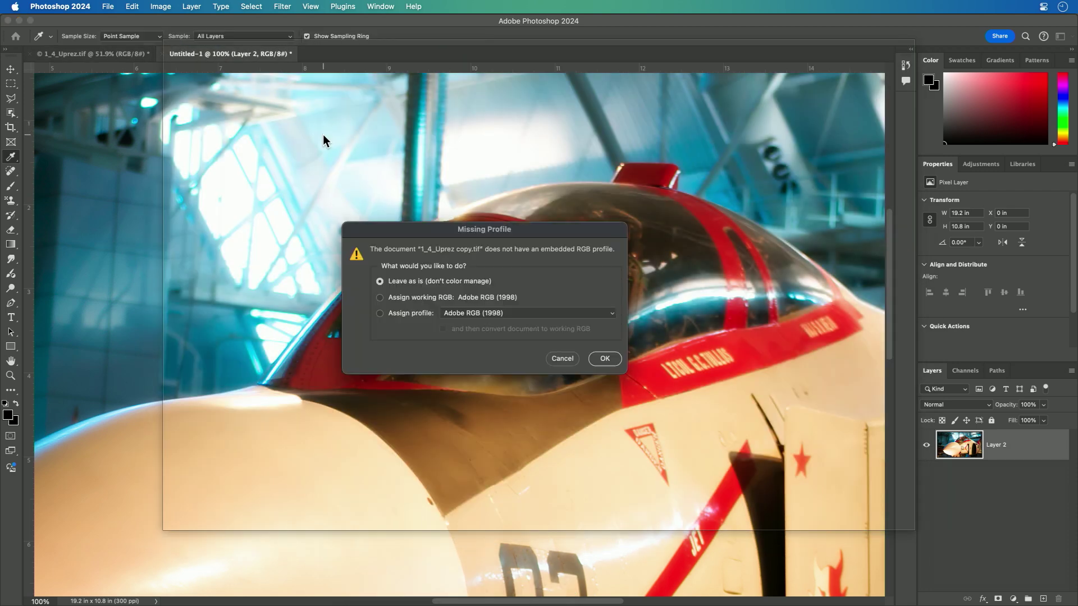
pyautogui.press('Return')
pyautogui.press('super+plus')
pyautogui.press('super+plus')
pyautogui.press('super+plus')
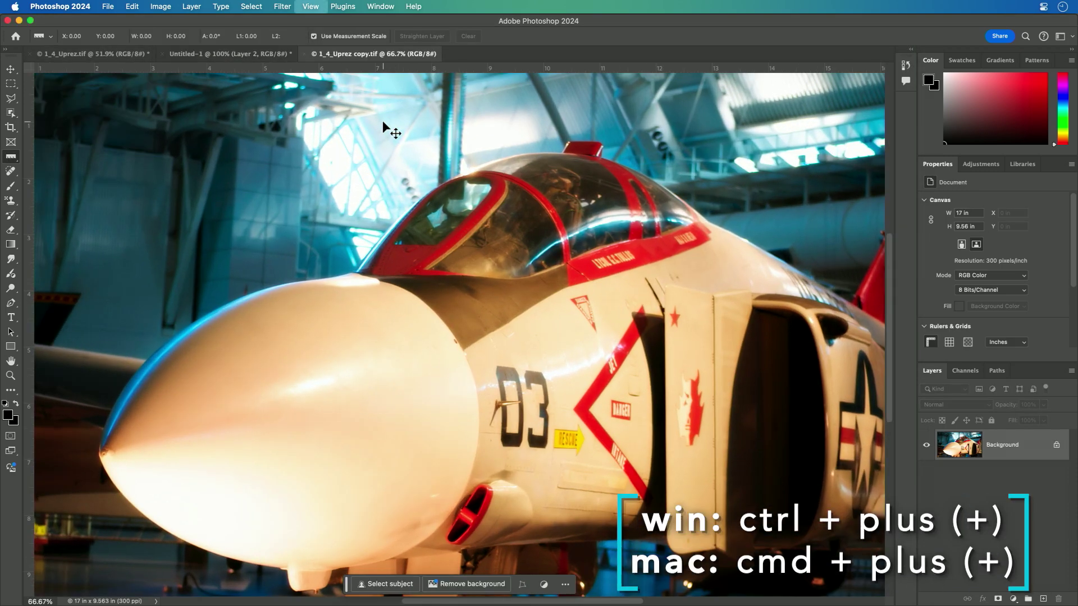
pyautogui.scroll(5, 383, 121)
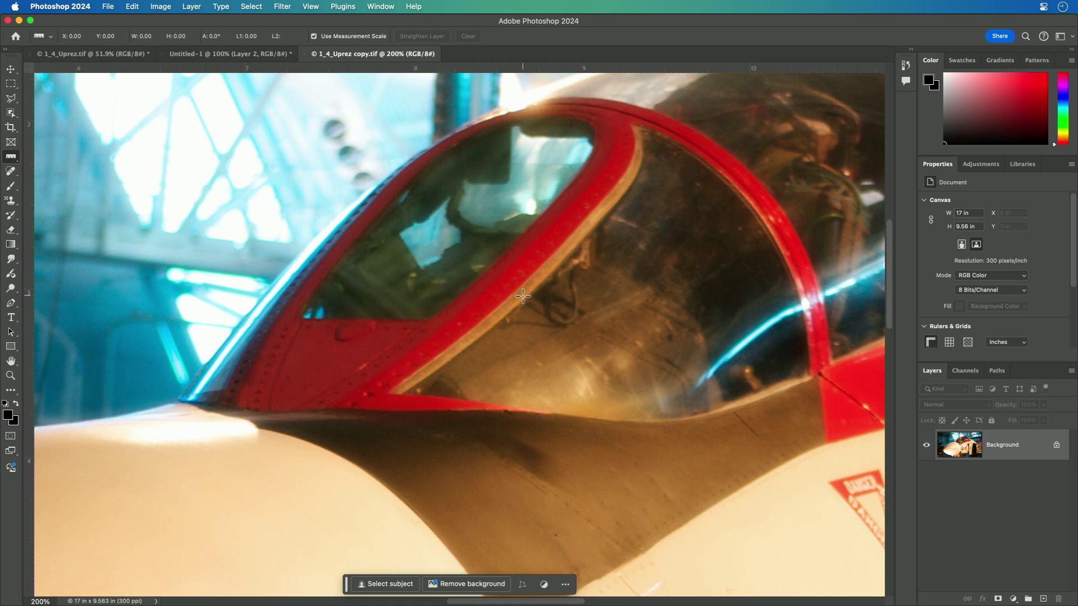
# - Magnify the Super Zoom Untitled-1 document to 300% and scroll to the cockpit
pyautogui.click(257, 52)
pyautogui.press('super+equal')
pyautogui.press('super+equal')
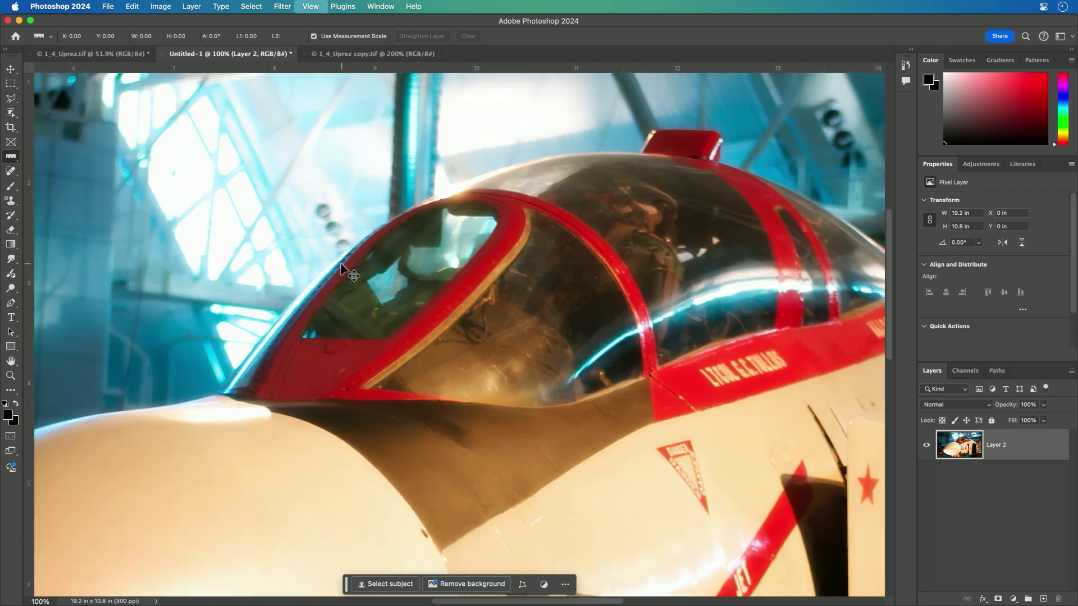
pyautogui.hscroll(-4, 340, 271)
pyautogui.scroll(-3, 340, 271)
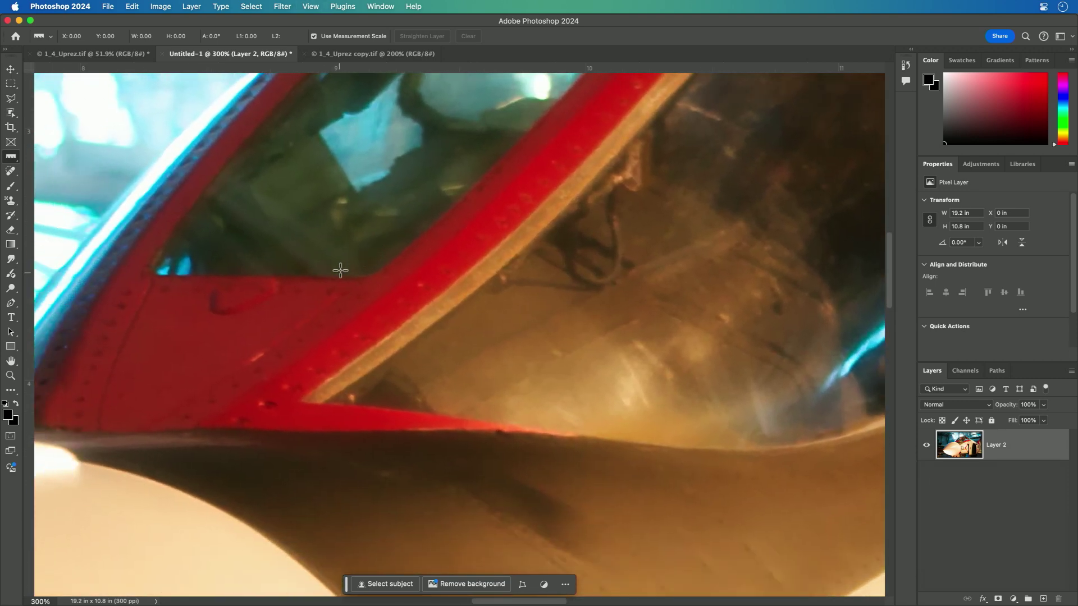
pyautogui.hscroll(-4, 341, 271)
pyautogui.scroll(4, 341, 271)
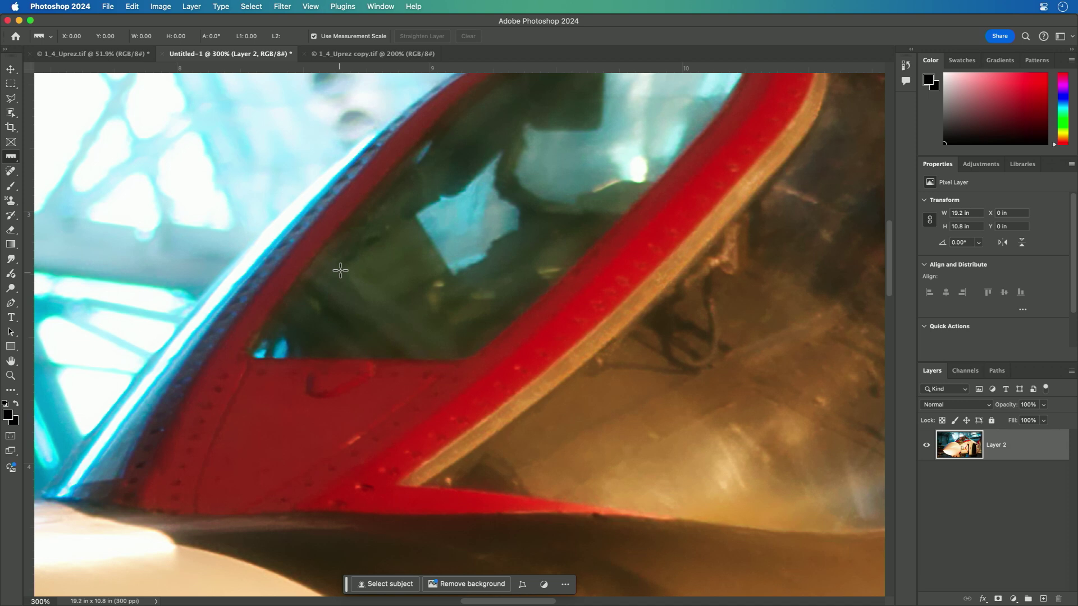
# - Compare canopy detail between 1_4_Uprez copy.tif and Untitled-1, then fit the copy in the window
pyautogui.click(384, 54)
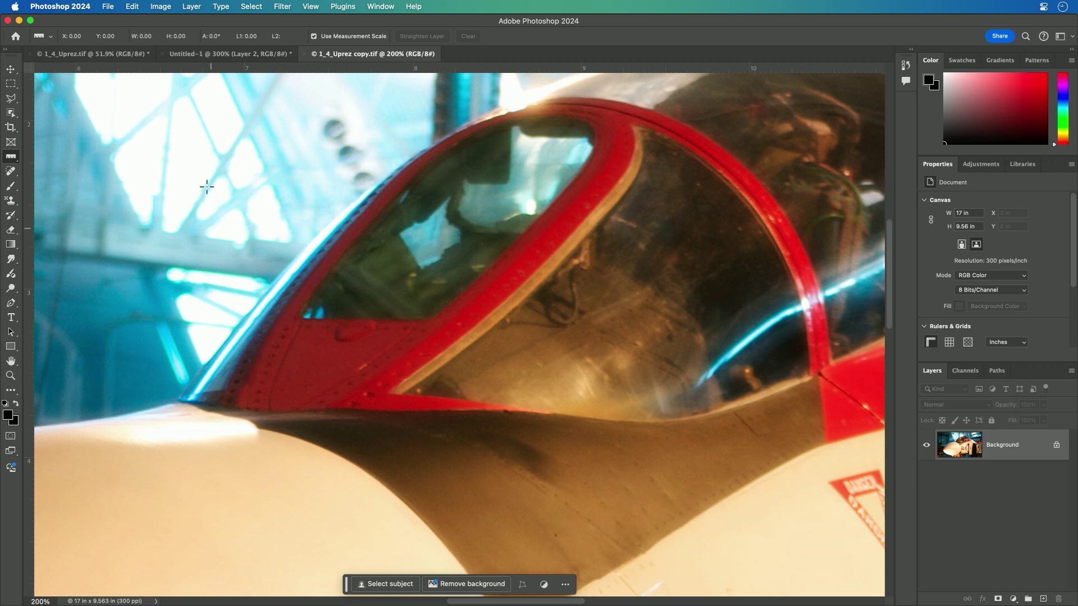
pyautogui.click(223, 54)
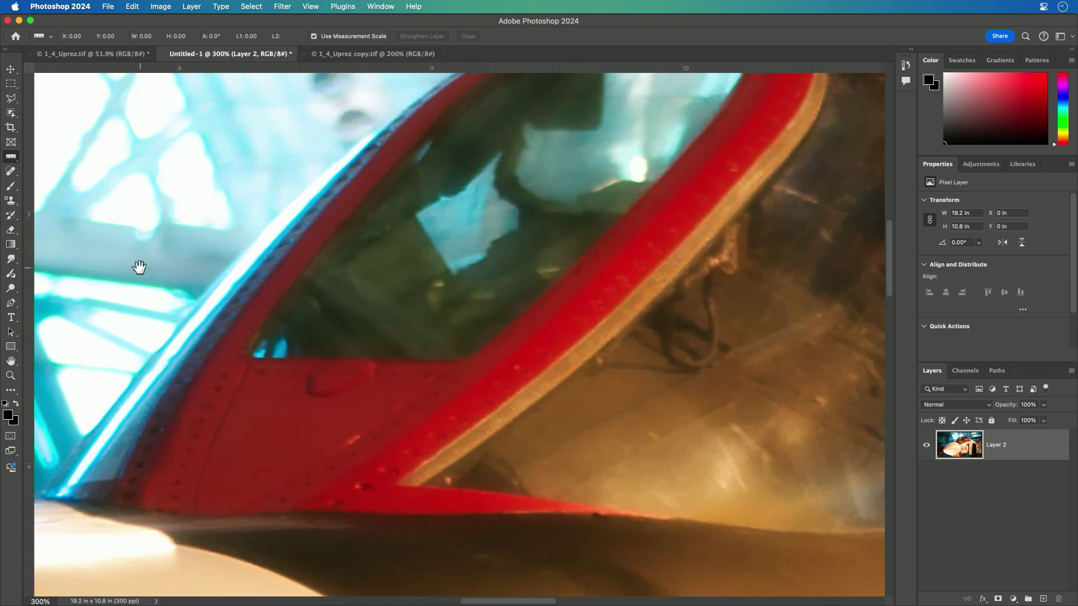
pyautogui.moveTo(140, 267); pyautogui.dragTo(356, 325)
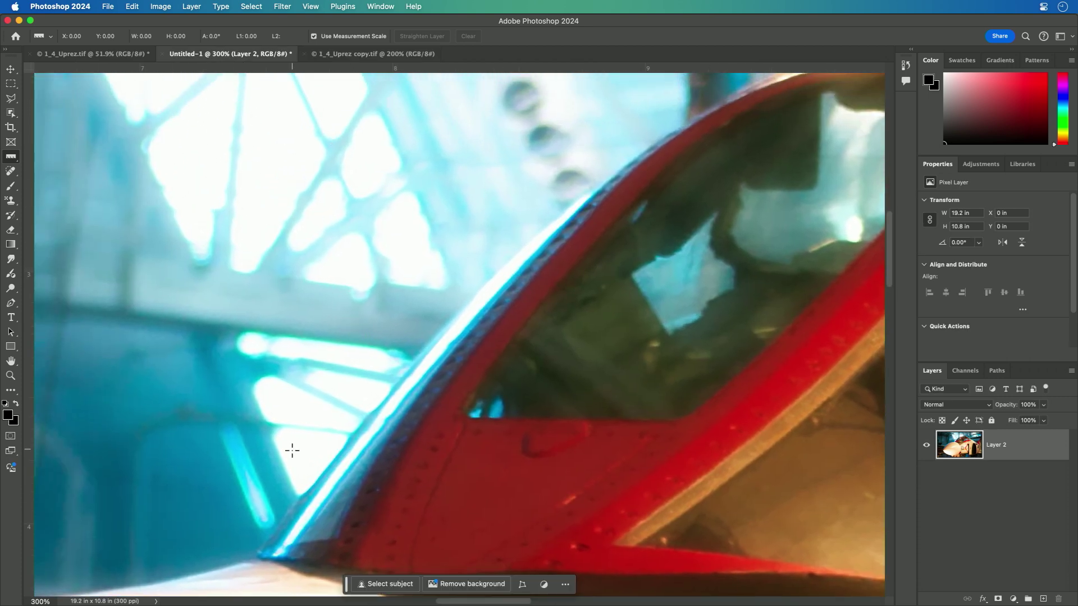
pyautogui.click(352, 55)
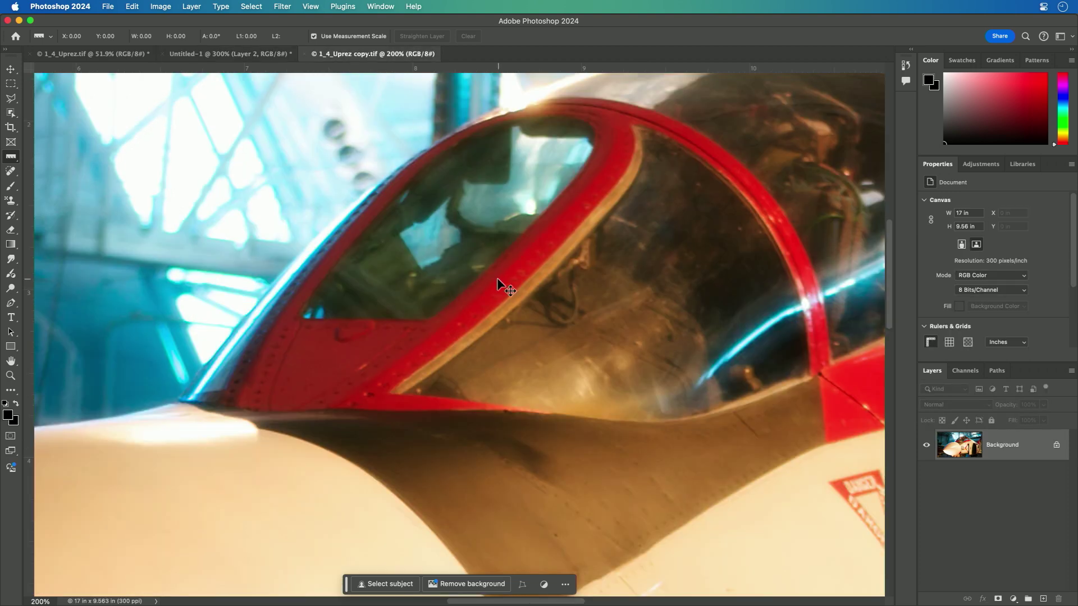
pyautogui.press('super+0')
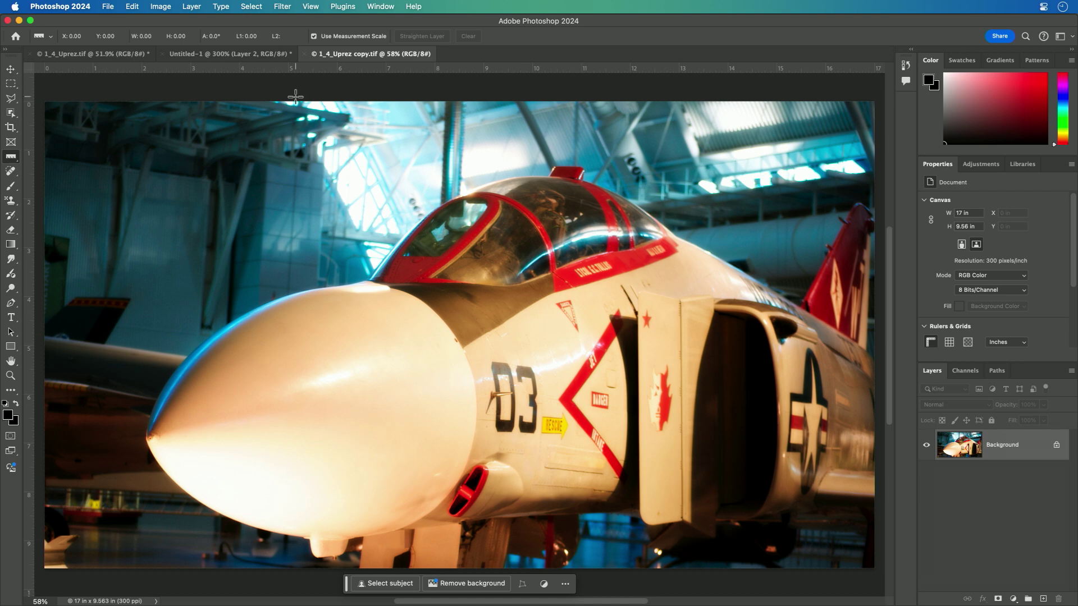
# - Fit the whole jet in the Untitled-1 window and return to 1_4_Uprez copy.tif
pyautogui.click(269, 51)
pyautogui.press('super+0')
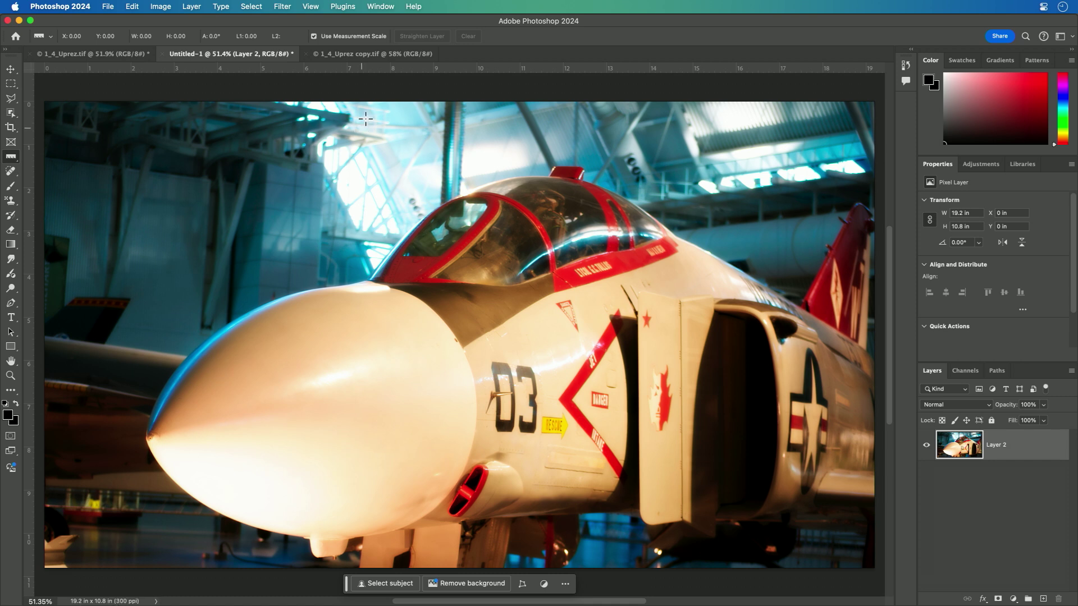
pyautogui.click(372, 53)
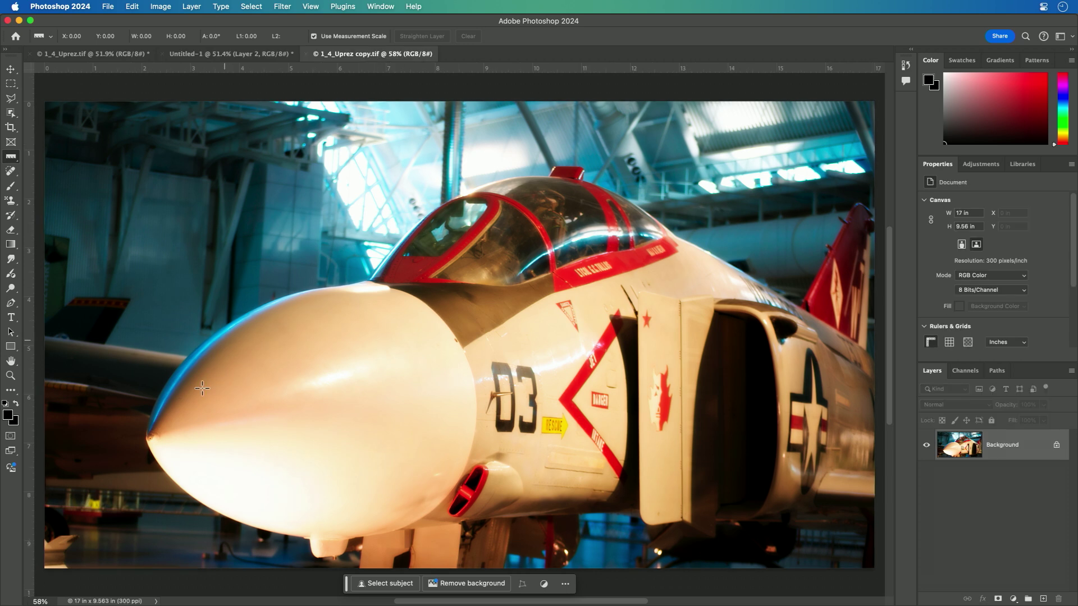